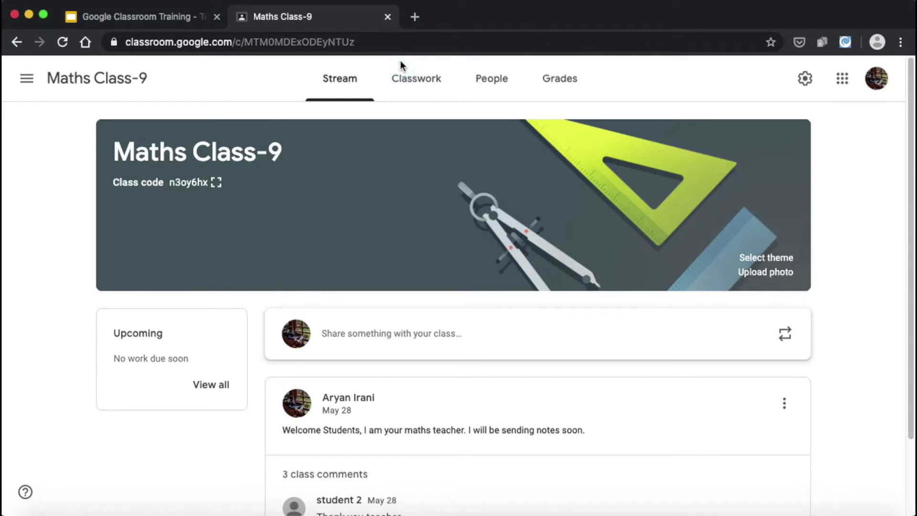
Step: Open the Maths Class-9 Classwork page and its Create menu, then return to the training slides
{"action": "left_click", "coordinate": [161, 11]}
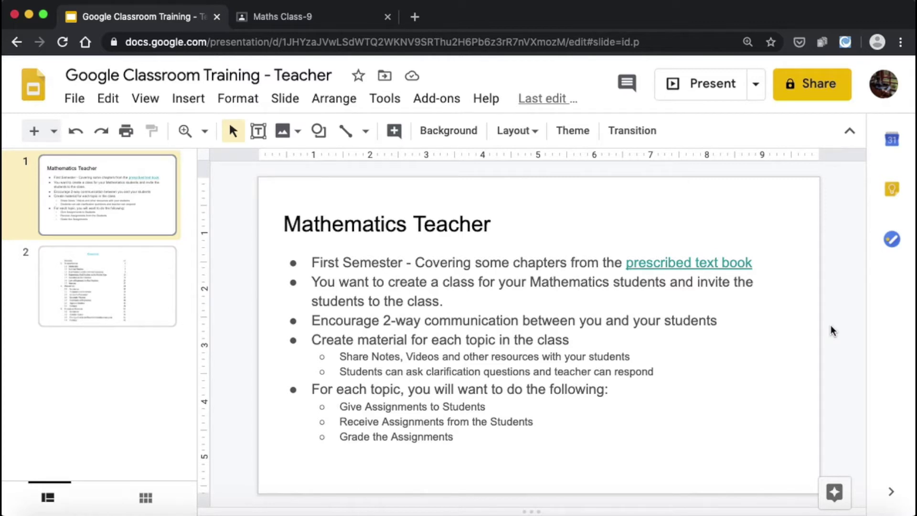
{"action": "left_click", "coordinate": [345, 18]}
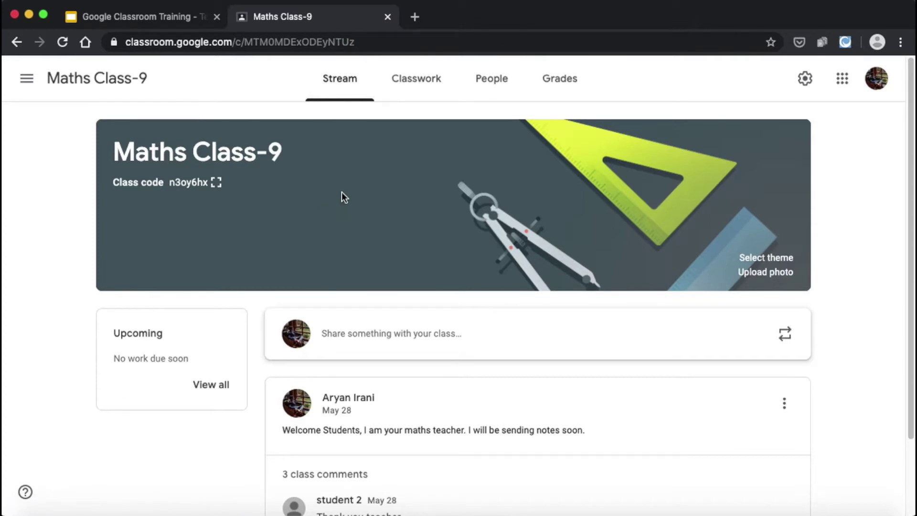
{"action": "left_click", "coordinate": [405, 90]}
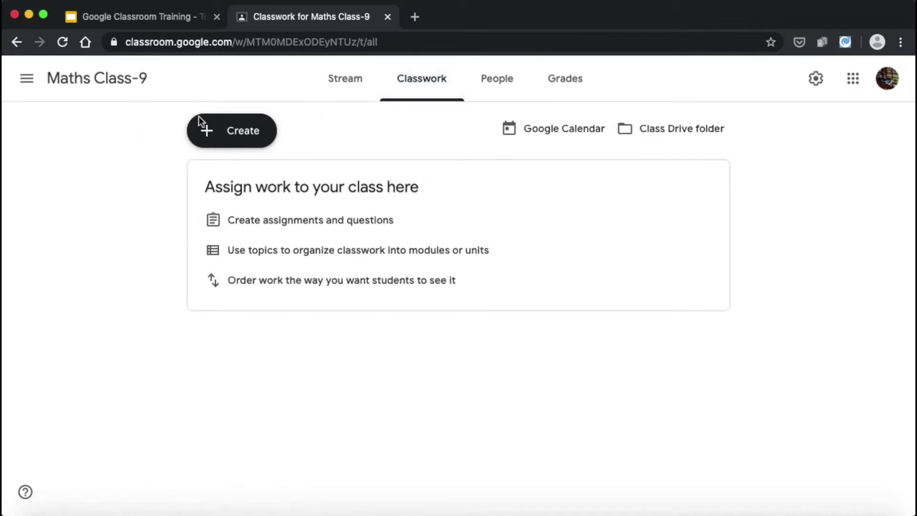
{"action": "left_click", "coordinate": [249, 145]}
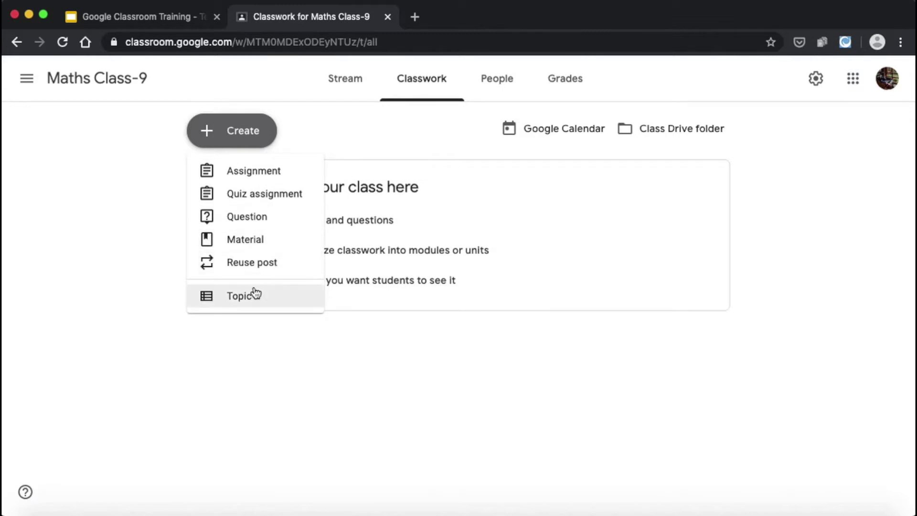
{"action": "left_click", "coordinate": [91, 17]}
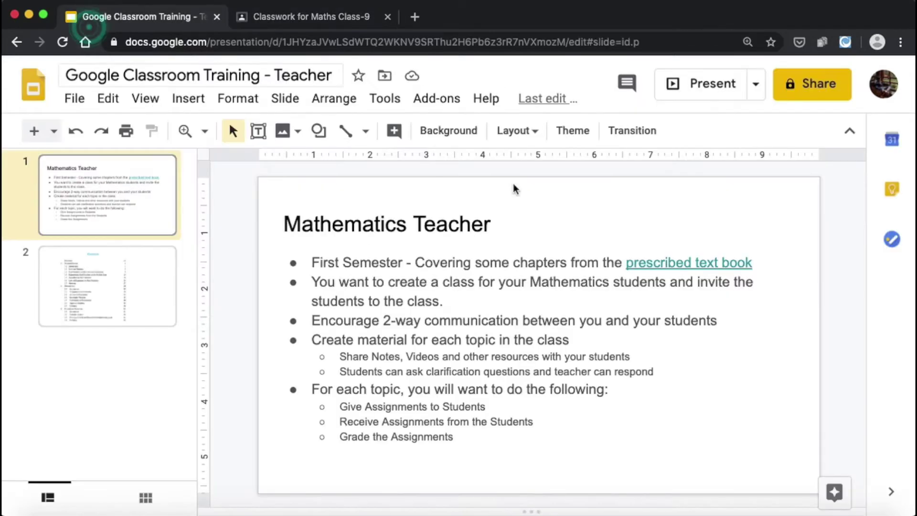
Step: Follow the 'prescribed text book' link to the Contents slide, then return to Classwork
{"action": "left_click", "coordinate": [647, 262]}
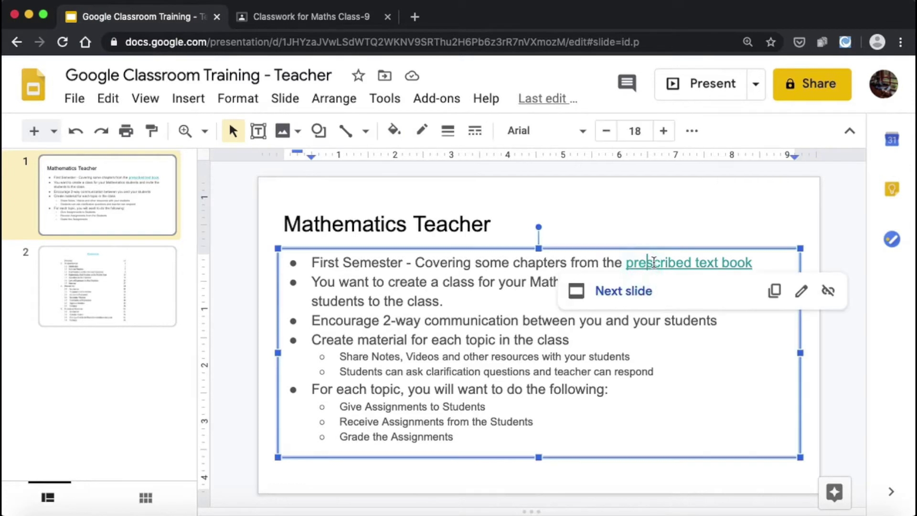
{"action": "left_click", "coordinate": [630, 291]}
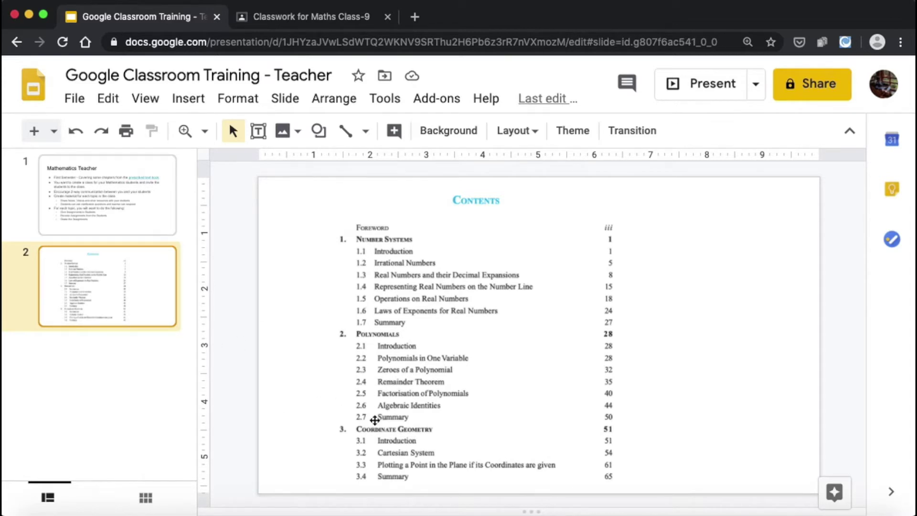
{"action": "left_click", "coordinate": [257, 17]}
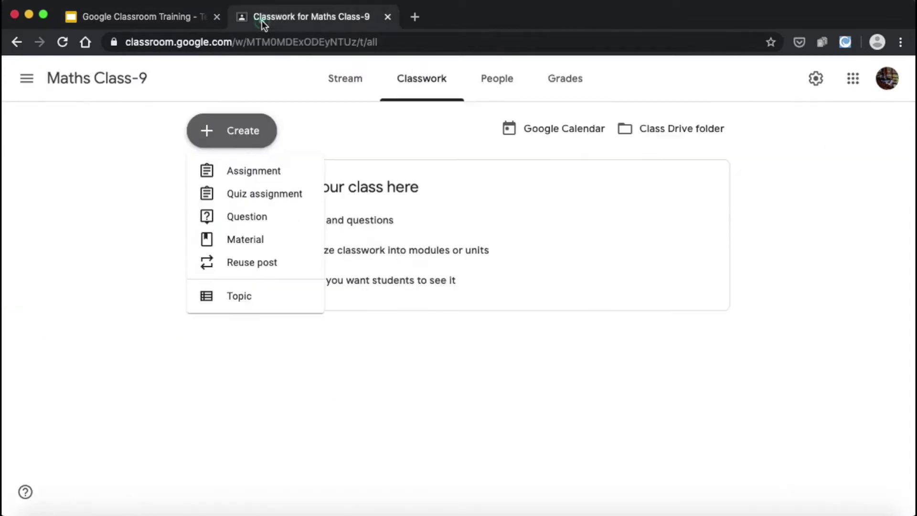
Step: Add the Number System and Polynomials topics to the Classwork page
{"action": "left_click", "coordinate": [242, 293]}
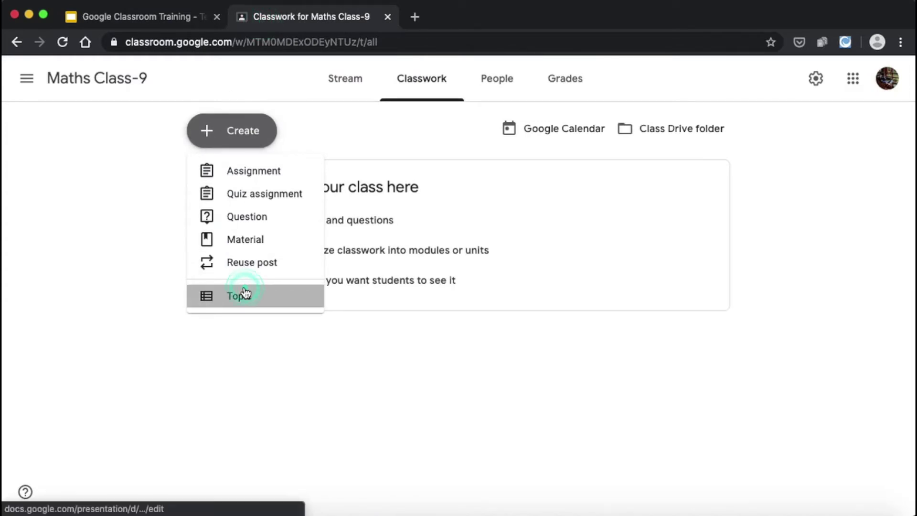
{"action": "type", "text": "N"}
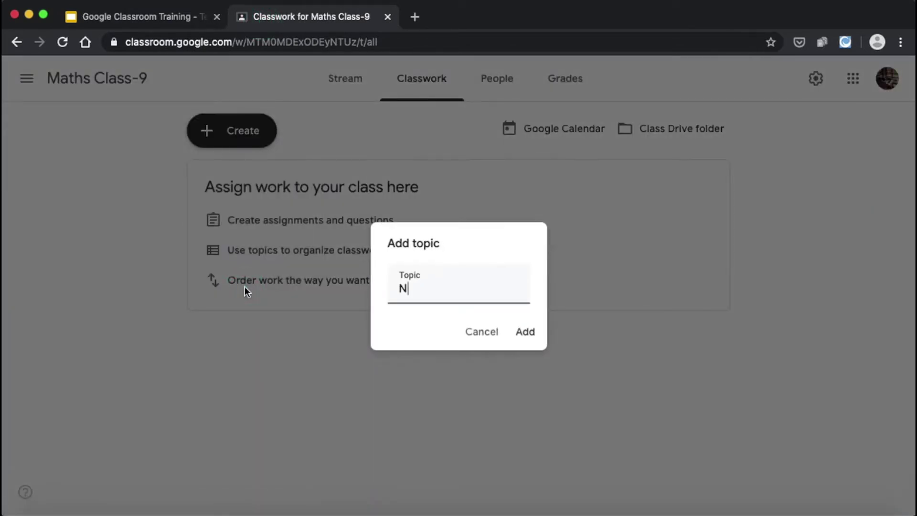
{"action": "type", "text": "umber System"}
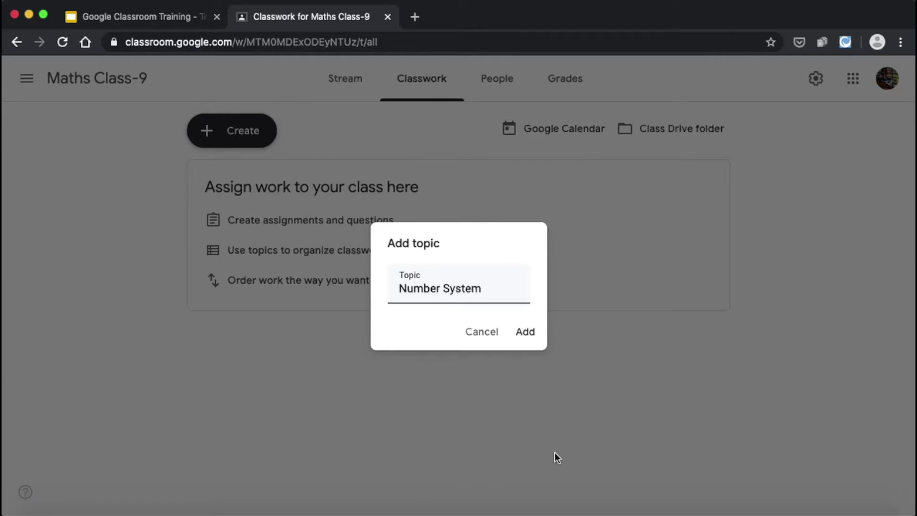
{"action": "left_click", "coordinate": [534, 330]}
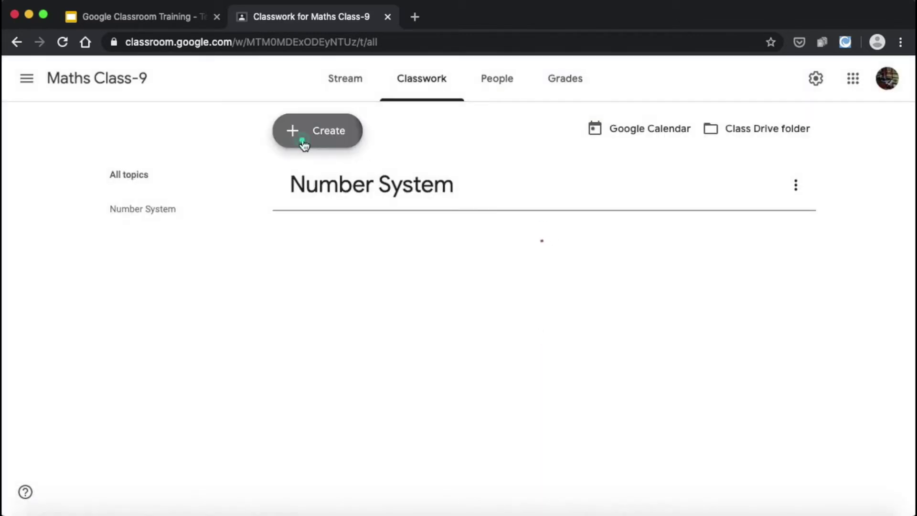
{"action": "left_click", "coordinate": [302, 137]}
{"action": "left_click", "coordinate": [303, 297]}
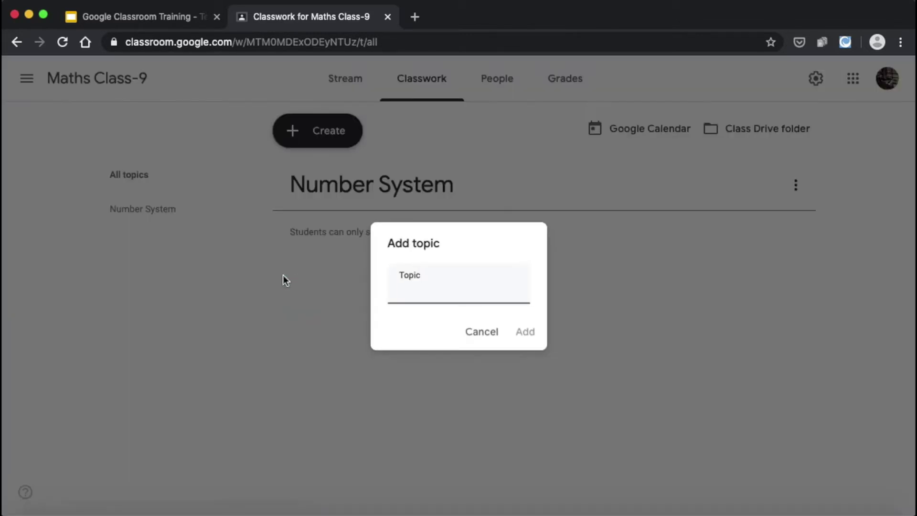
{"action": "type", "text": "Polynomials"}
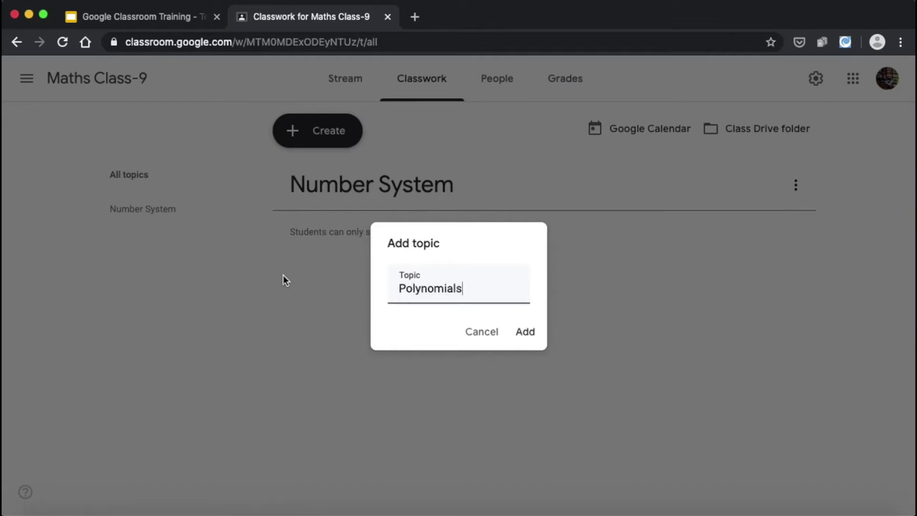
{"action": "left_click", "coordinate": [520, 328]}
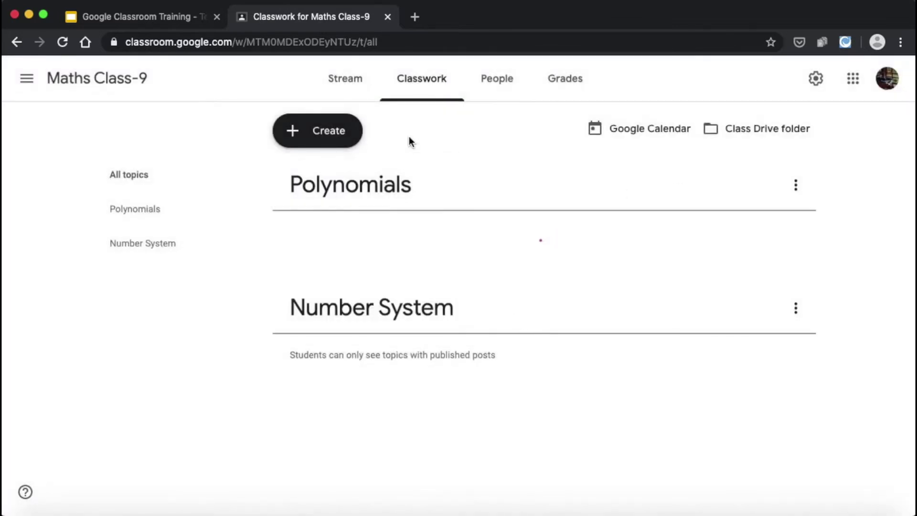
Step: Add a third topic named Co-ordinate Geometry, correcting typos in the name
{"action": "left_click", "coordinate": [317, 132]}
{"action": "left_click", "coordinate": [335, 294]}
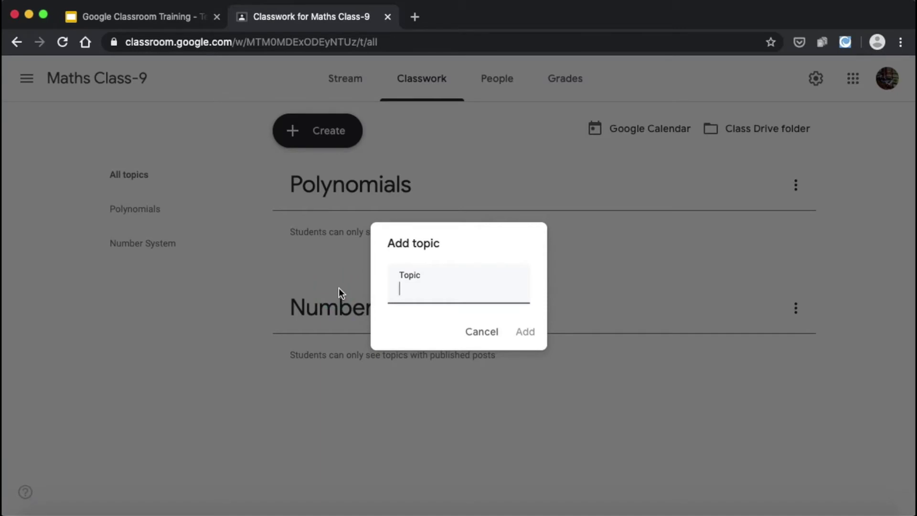
{"action": "type", "text": "V"}
{"action": "key", "text": "BackSpace"}
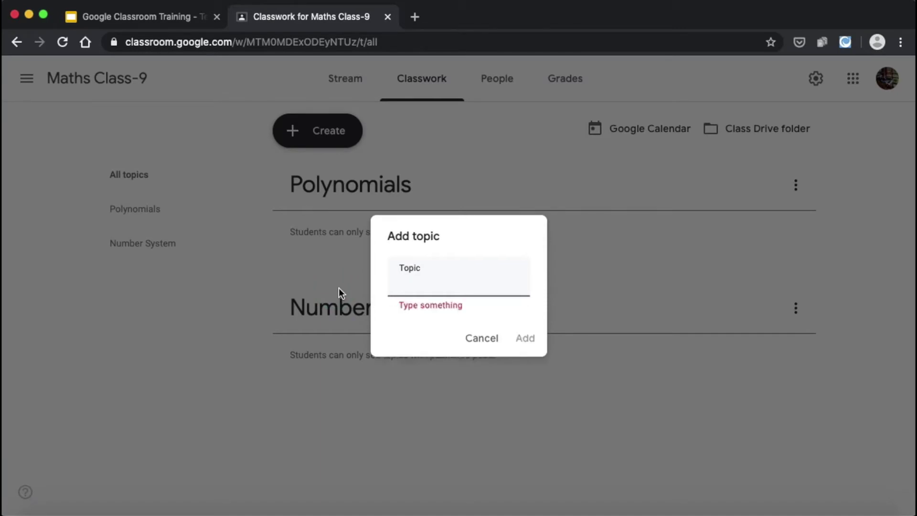
{"action": "type", "text": "Co"}
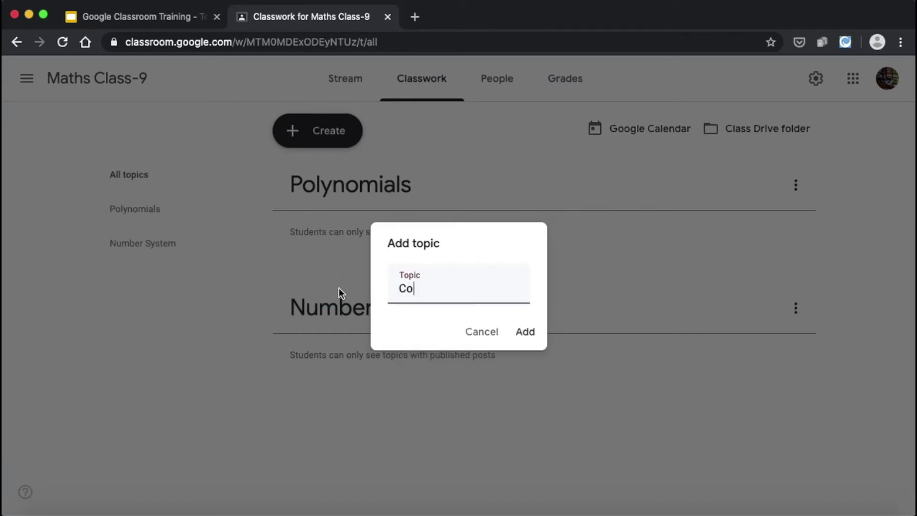
{"action": "type", "text": "-ordinate Geomwtry"}
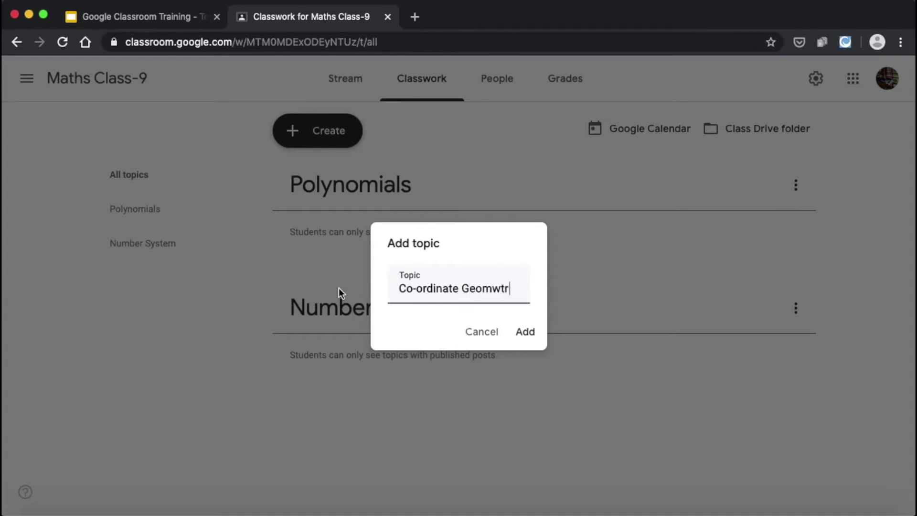
{"action": "key", "text": "BackSpace"}
{"action": "key", "text": "BackSpace"}
{"action": "type", "text": "etry"}
{"action": "left_click", "coordinate": [530, 332]}
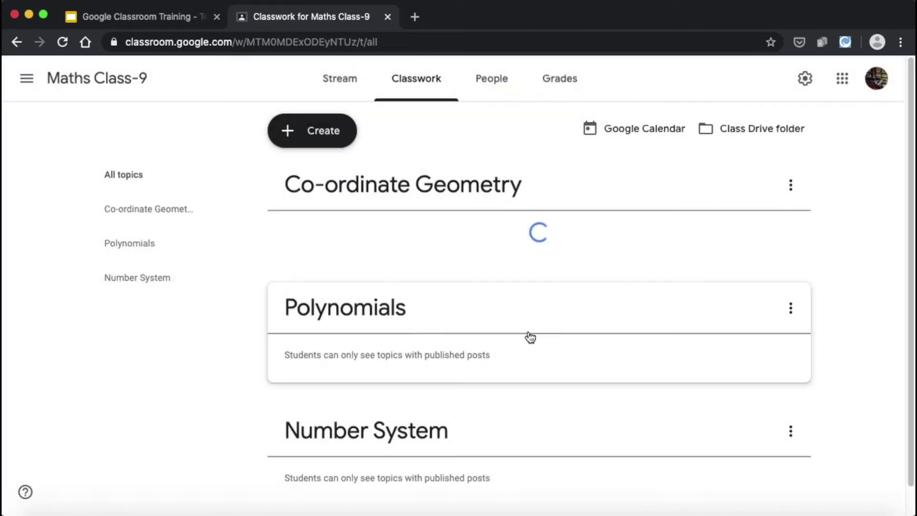
{"action": "left_click", "coordinate": [165, 16]}
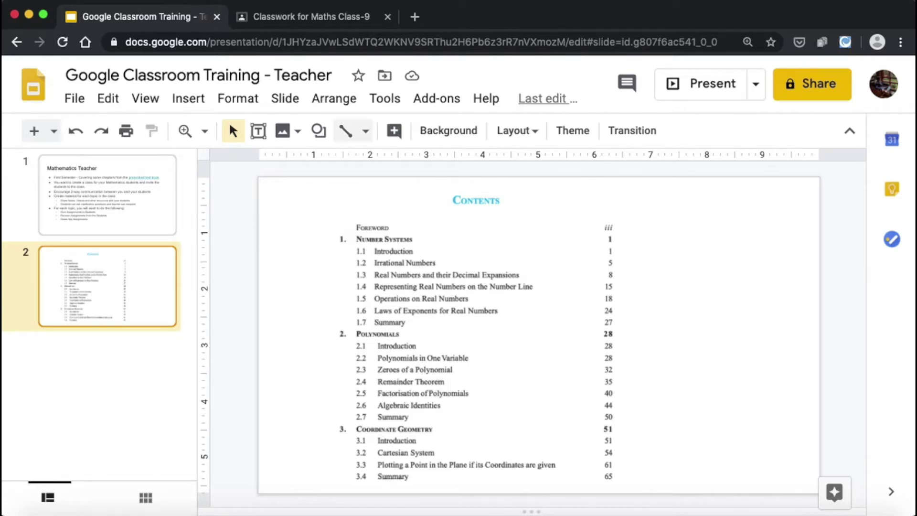
{"action": "left_click", "coordinate": [287, 23]}
Step: Drag Number System to the top and move Co-ordinate Geometry below Polynomials
{"action": "left_click", "coordinate": [405, 425]}
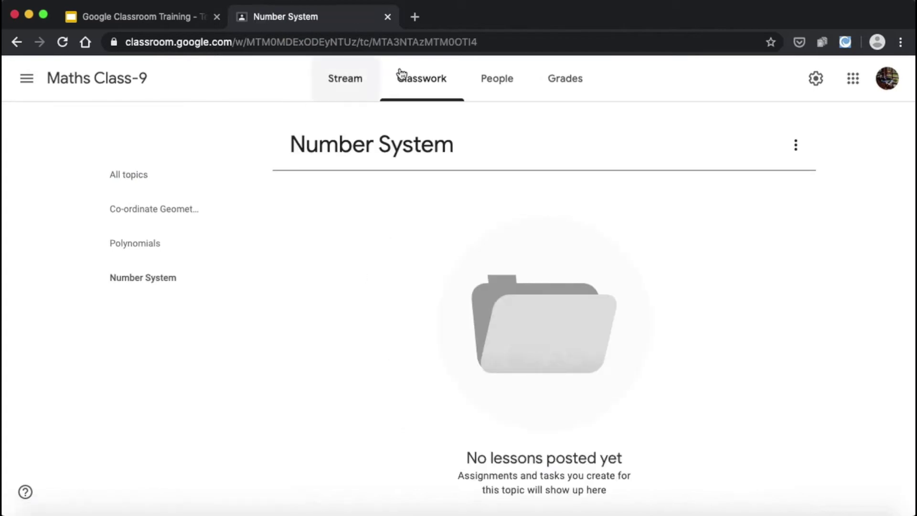
{"action": "left_click", "coordinate": [390, 74]}
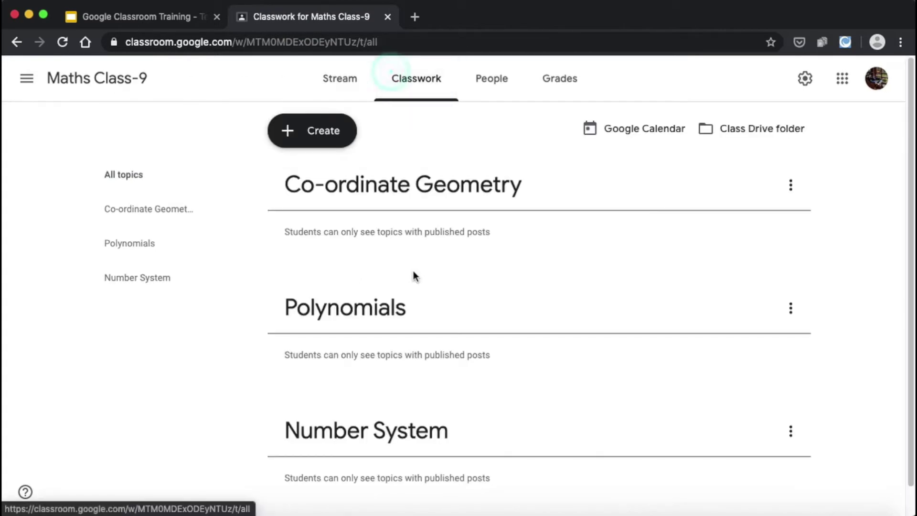
{"action": "left_click_drag", "start_coordinate": [415, 420], "coordinate": [415, 193]}
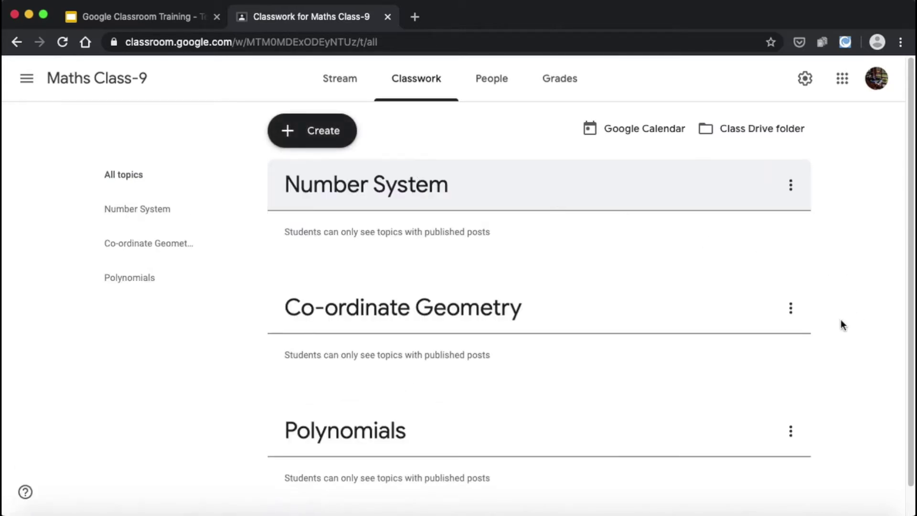
{"action": "left_click", "coordinate": [791, 308]}
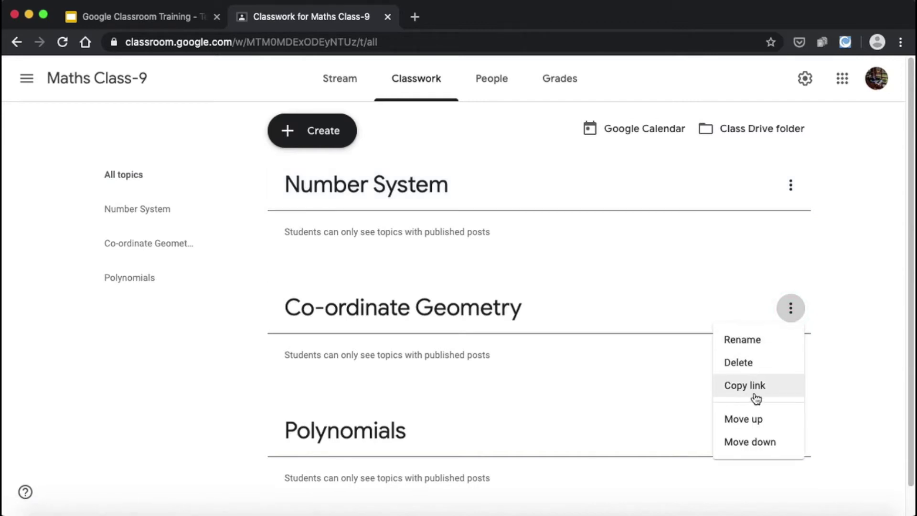
{"action": "left_click", "coordinate": [781, 440]}
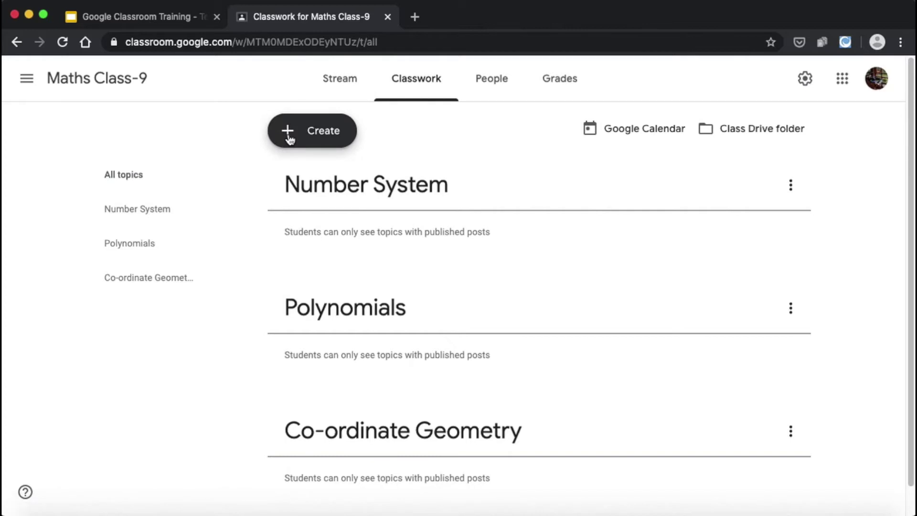
{"action": "left_click", "coordinate": [310, 130]}
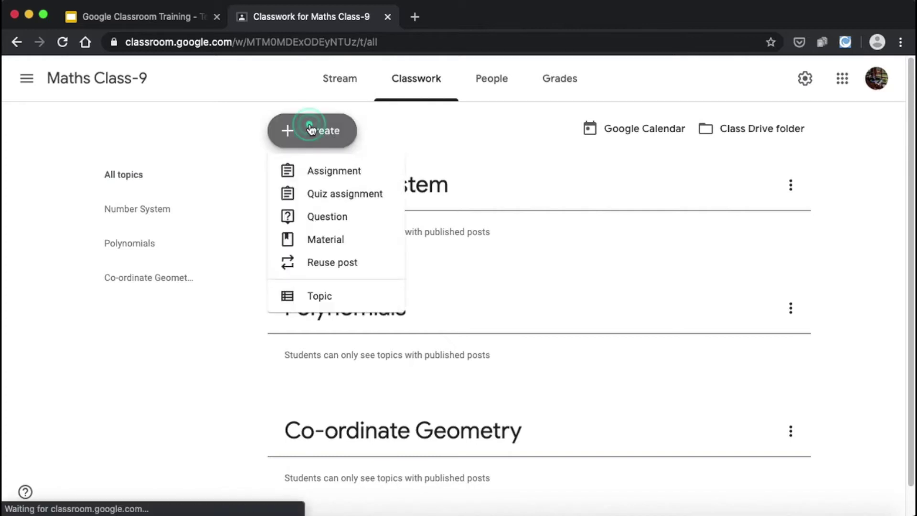
Step: Start a new material titled 'Irrational Numbers Video' with the description 'Watch this carefully'
{"action": "left_click", "coordinate": [326, 238]}
{"action": "left_click", "coordinate": [174, 143]}
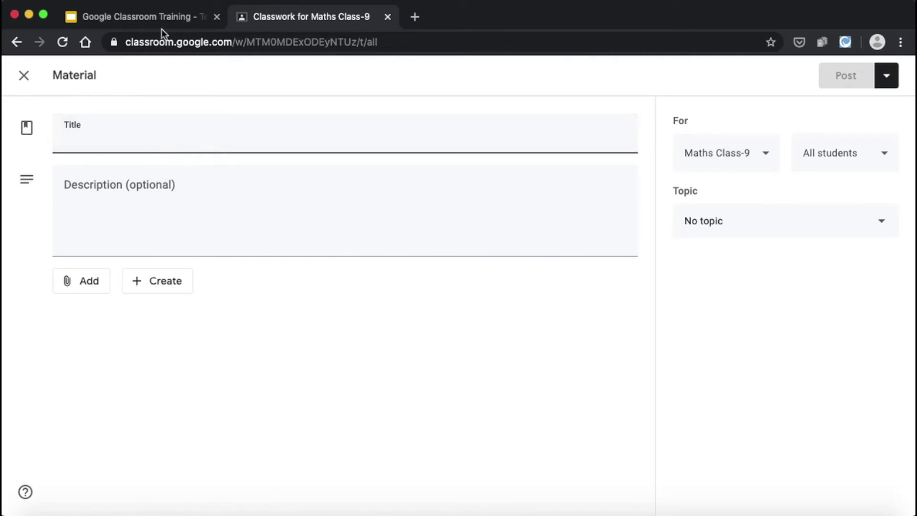
{"action": "left_click", "coordinate": [162, 16]}
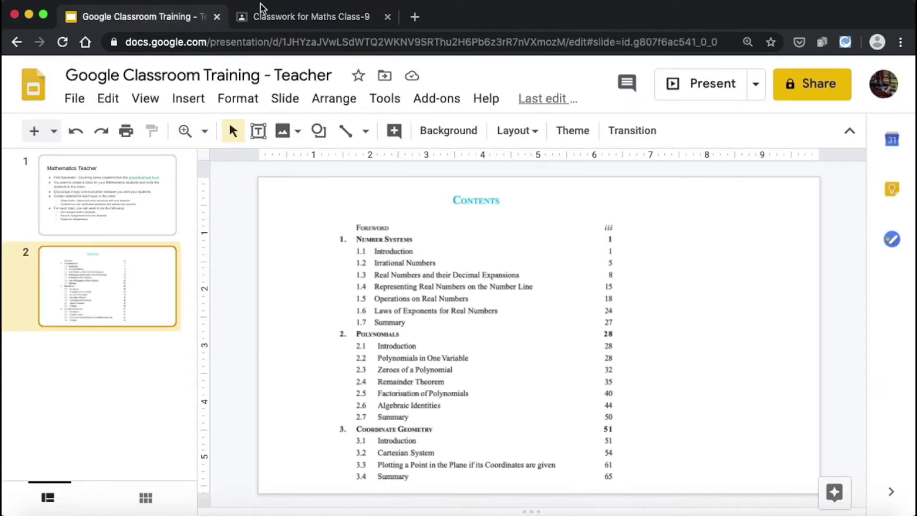
{"action": "left_click", "coordinate": [270, 15]}
{"action": "type", "text": "Irr"}
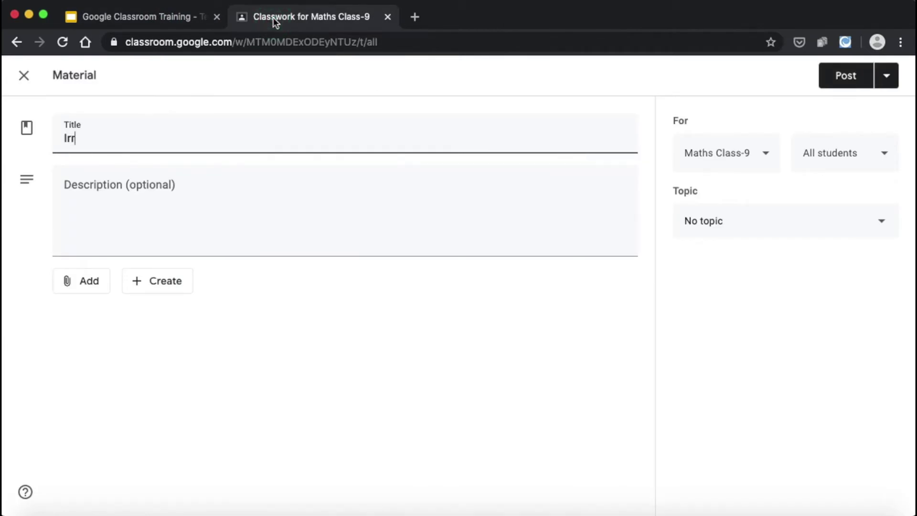
{"action": "type", "text": "ational Numbers VIdeo"}
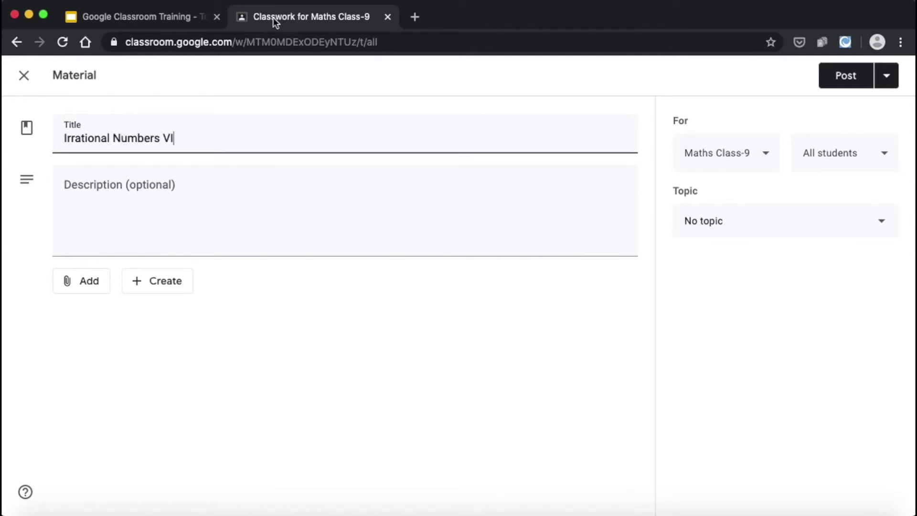
{"action": "key", "text": "BackSpace"}
{"action": "key", "text": "BackSpace"}
{"action": "key", "text": "BackSpace"}
{"action": "key", "text": "BackSpace"}
{"action": "type", "text": "ideo"}
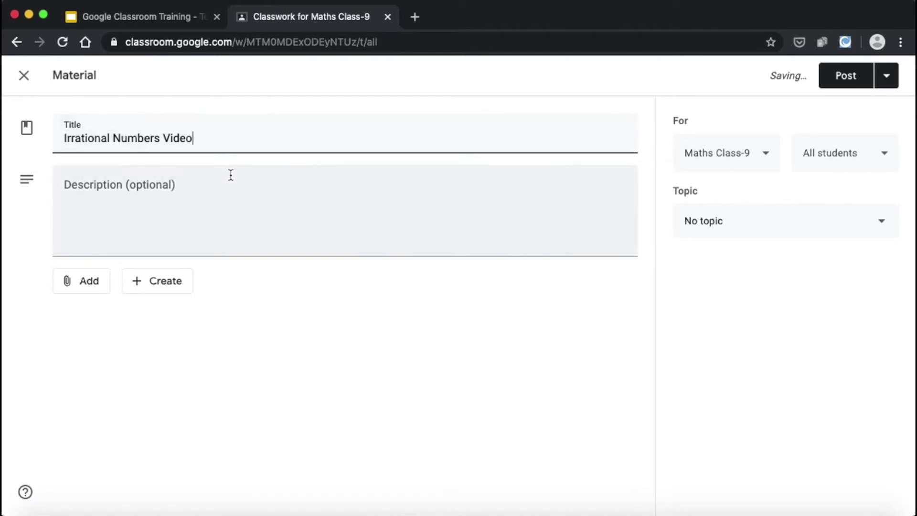
{"action": "left_click", "coordinate": [234, 173]}
{"action": "type", "text": "Wa"}
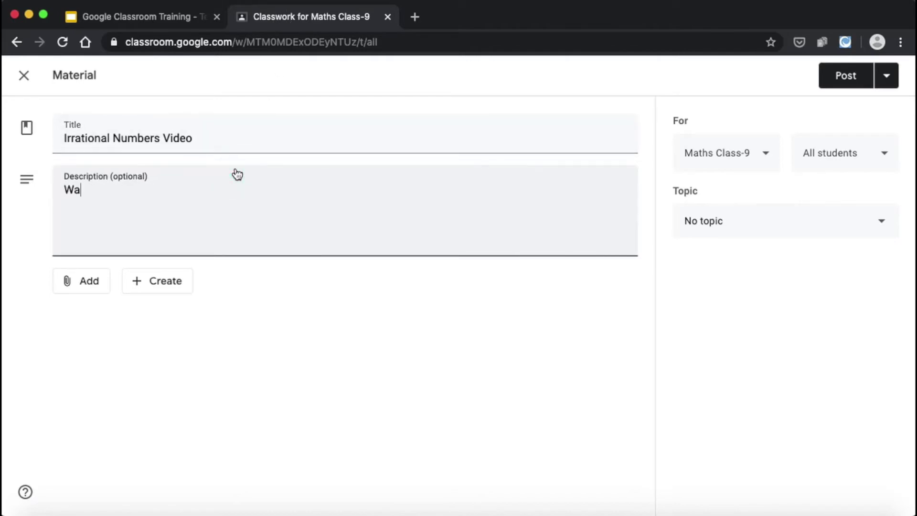
{"action": "type", "text": "tch this carefully."}
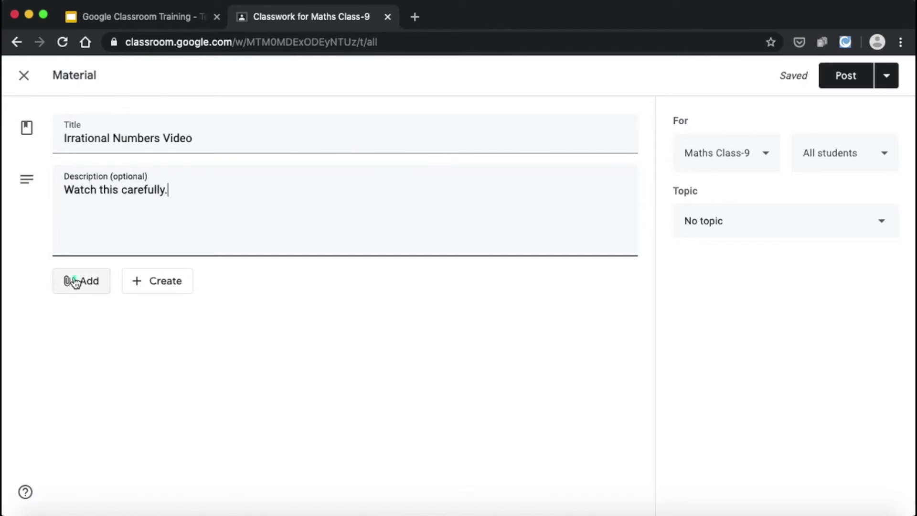
Step: Search YouTube for 'irrational numbers class9' and attach the Class-9 Irrational Number video
{"action": "left_click", "coordinate": [75, 281]}
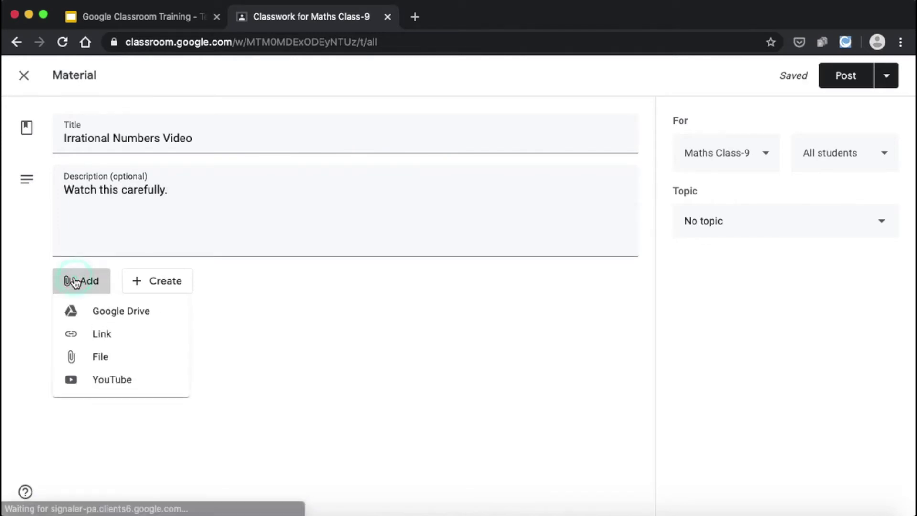
{"action": "left_click", "coordinate": [112, 381]}
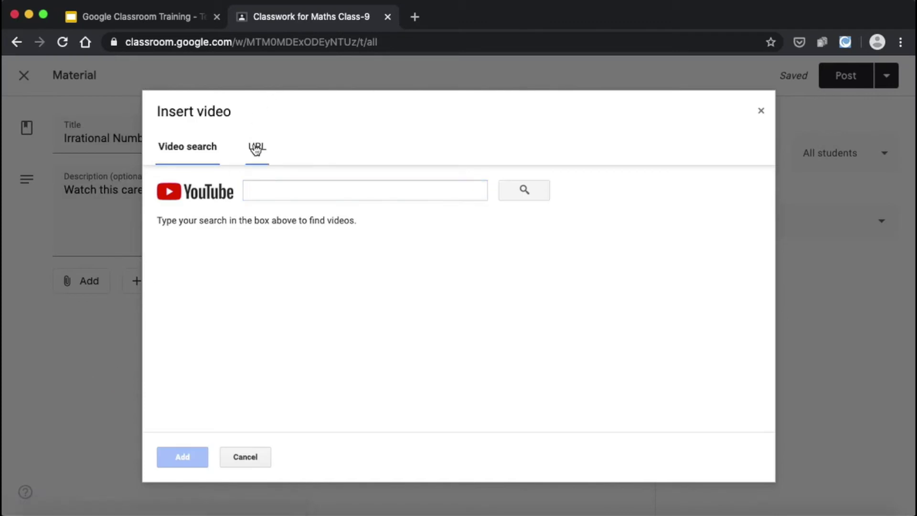
{"action": "left_click", "coordinate": [256, 148]}
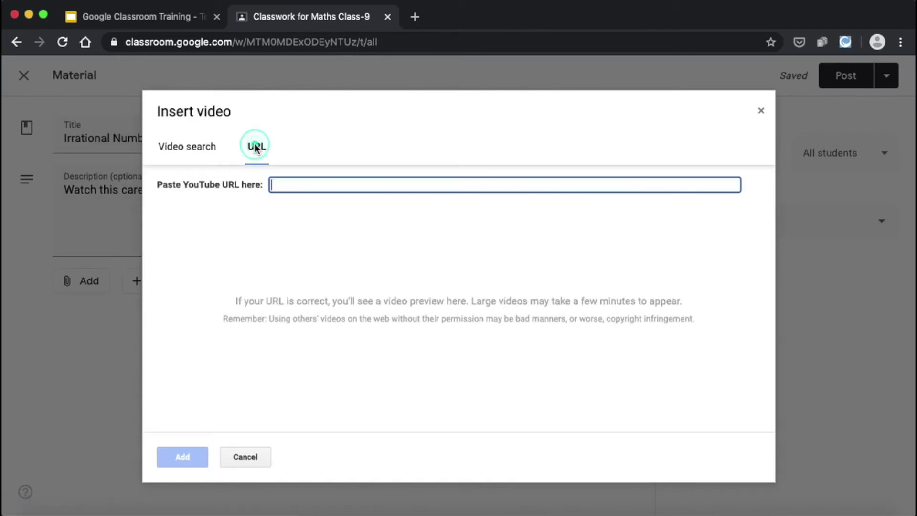
{"action": "left_click", "coordinate": [314, 184]}
{"action": "left_click", "coordinate": [187, 146]}
{"action": "left_click", "coordinate": [277, 192]}
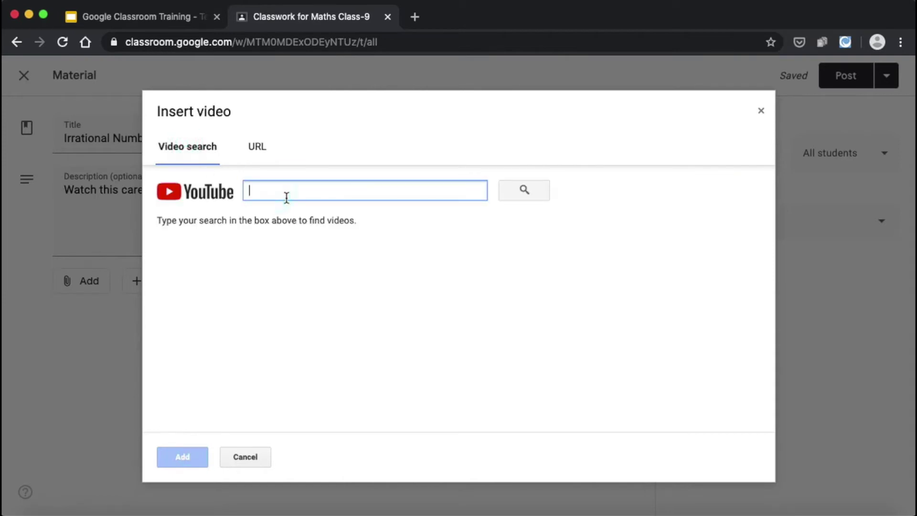
{"action": "type", "text": "irrati"}
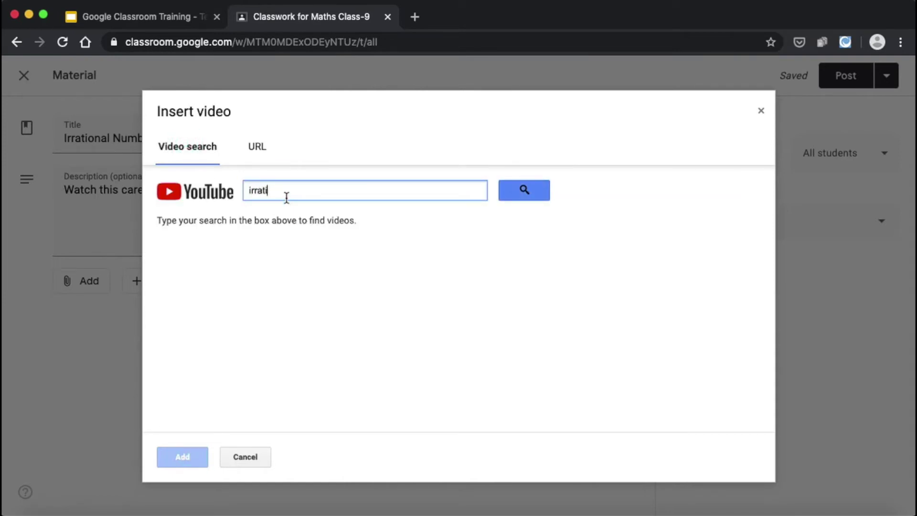
{"action": "type", "text": "onal numbers class9"}
{"action": "key", "text": "Return"}
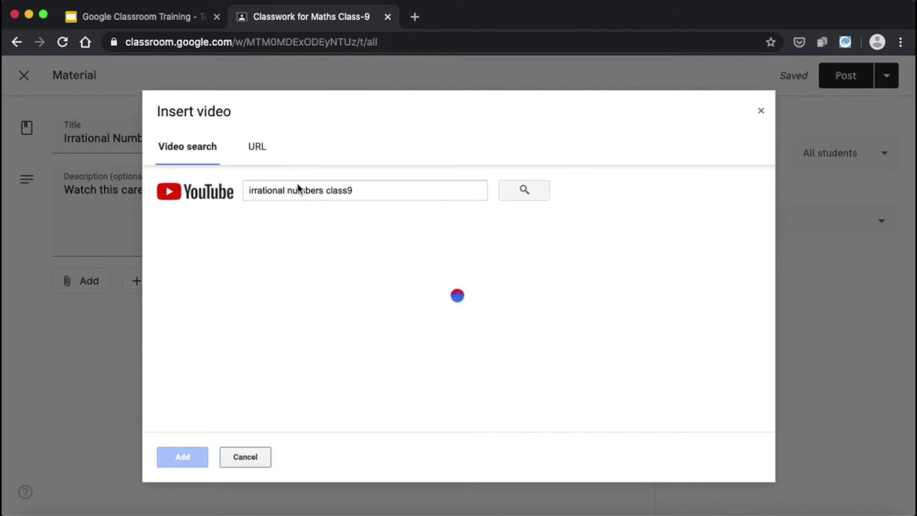
{"action": "left_click", "coordinate": [251, 333]}
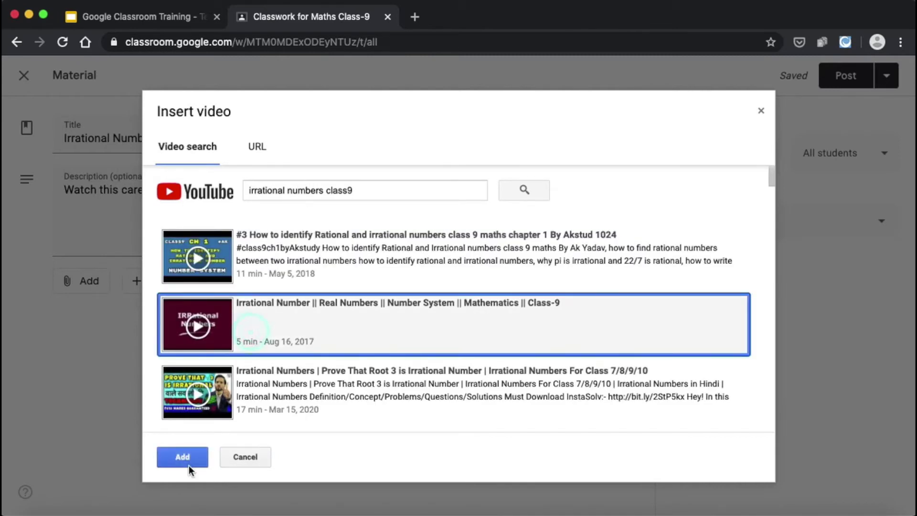
{"action": "left_click", "coordinate": [191, 460]}
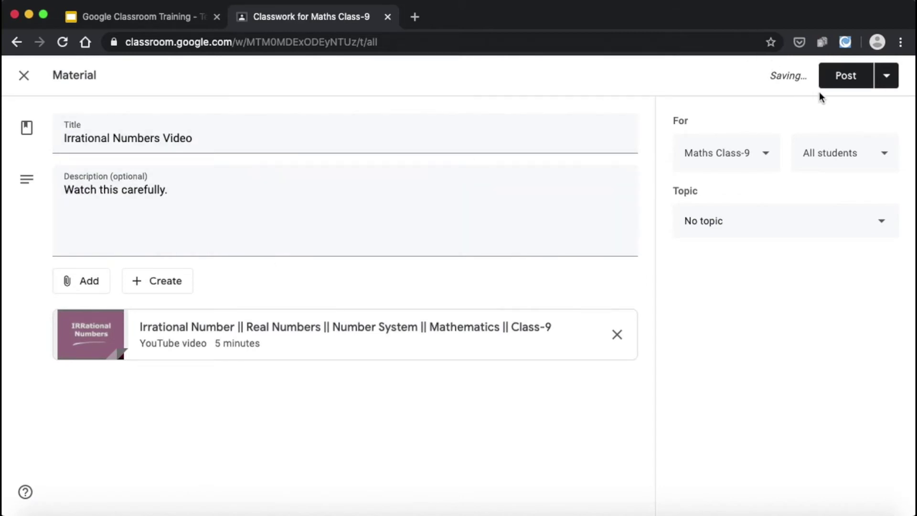
Step: Keep all students as recipients, file the video under Number System, and post it
{"action": "left_click", "coordinate": [814, 152]}
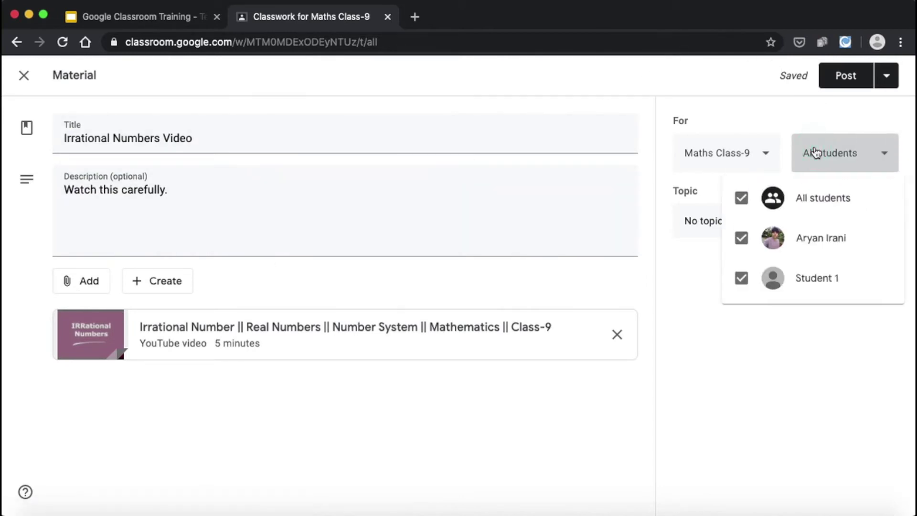
{"action": "left_click", "coordinate": [818, 152]}
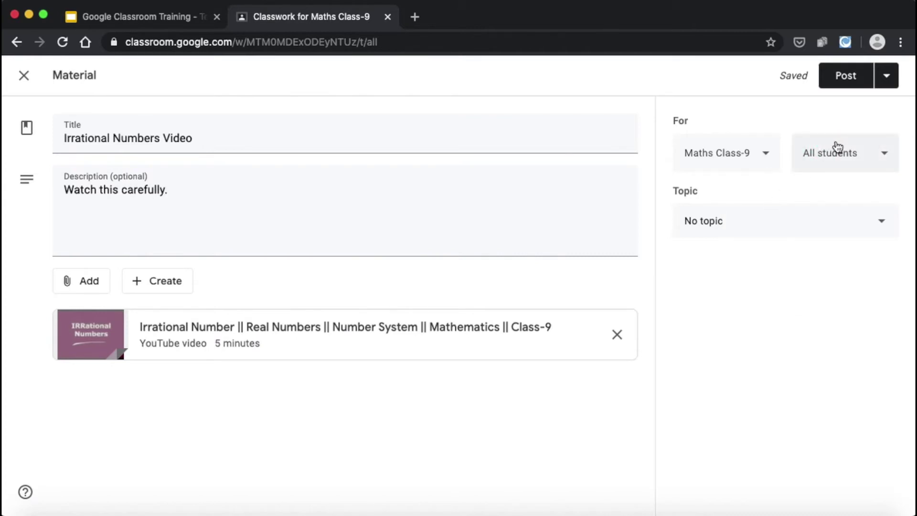
{"action": "left_click", "coordinate": [780, 227]}
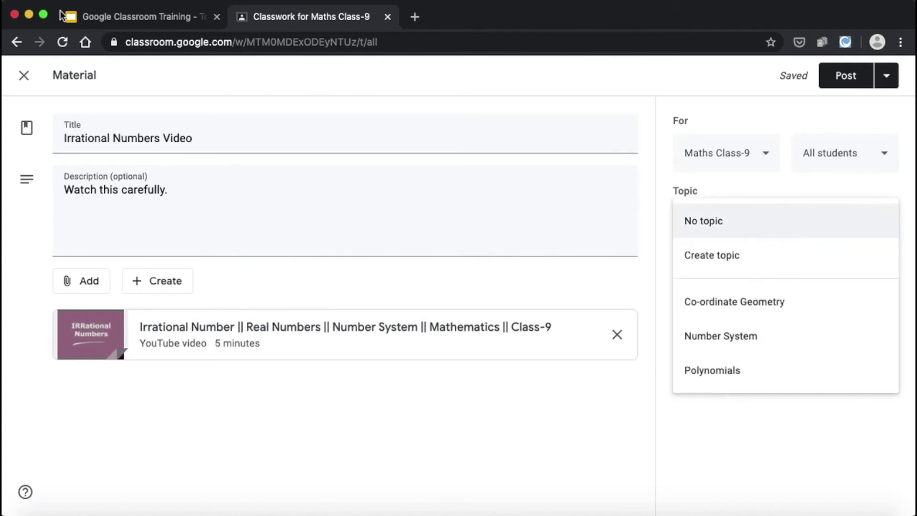
{"action": "left_click", "coordinate": [117, 18]}
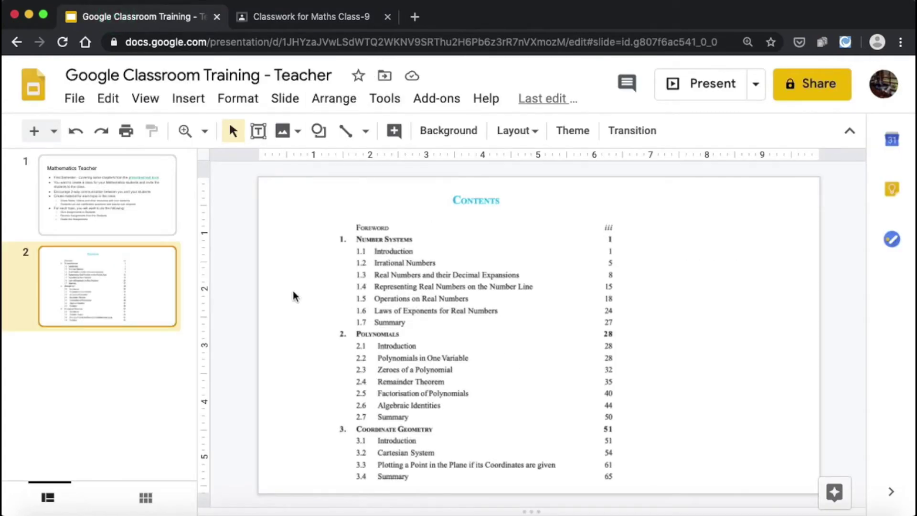
{"action": "left_click", "coordinate": [260, 18]}
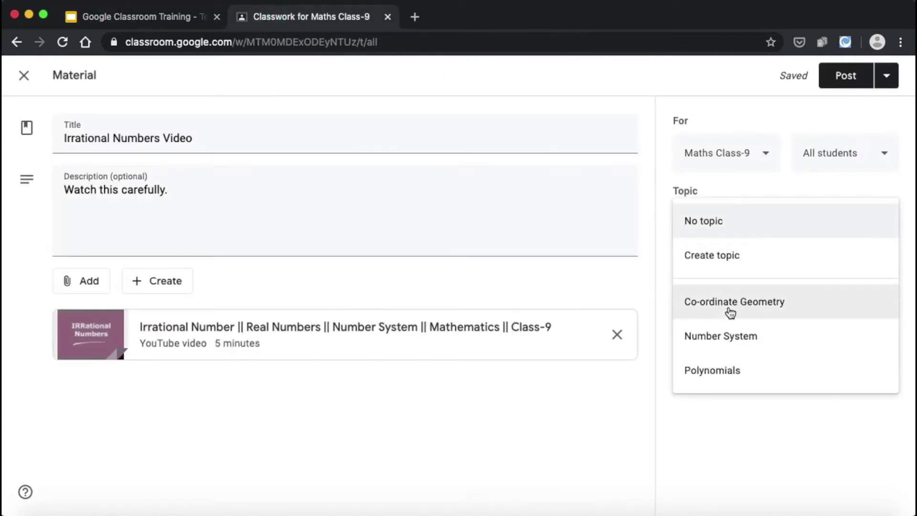
{"action": "left_click", "coordinate": [734, 338]}
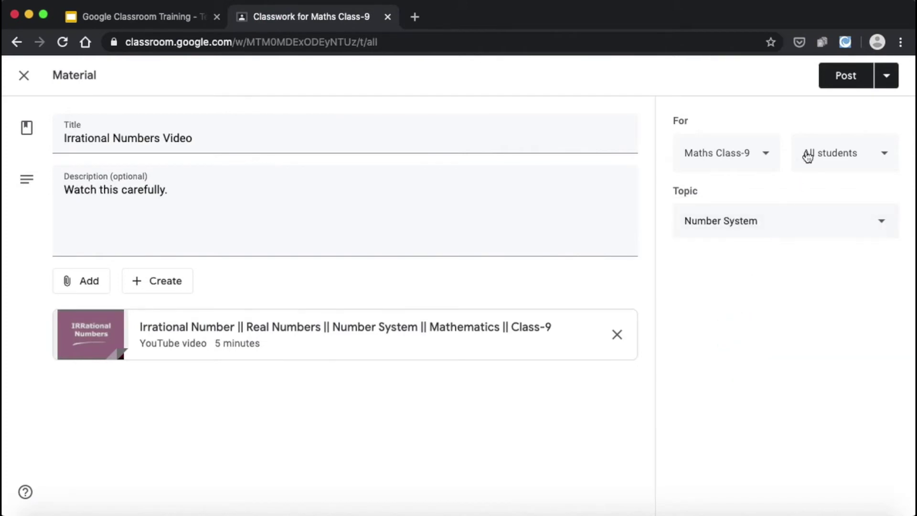
{"action": "left_click", "coordinate": [886, 75]}
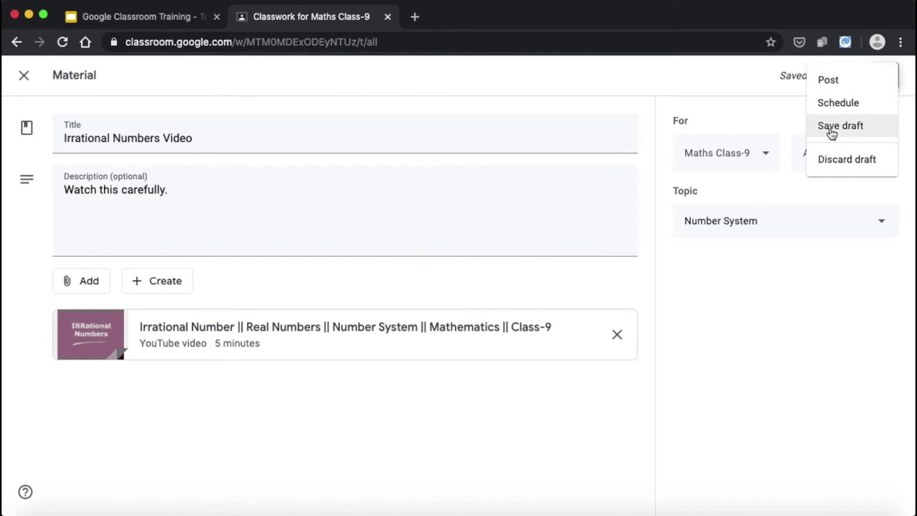
{"action": "left_click", "coordinate": [845, 82]}
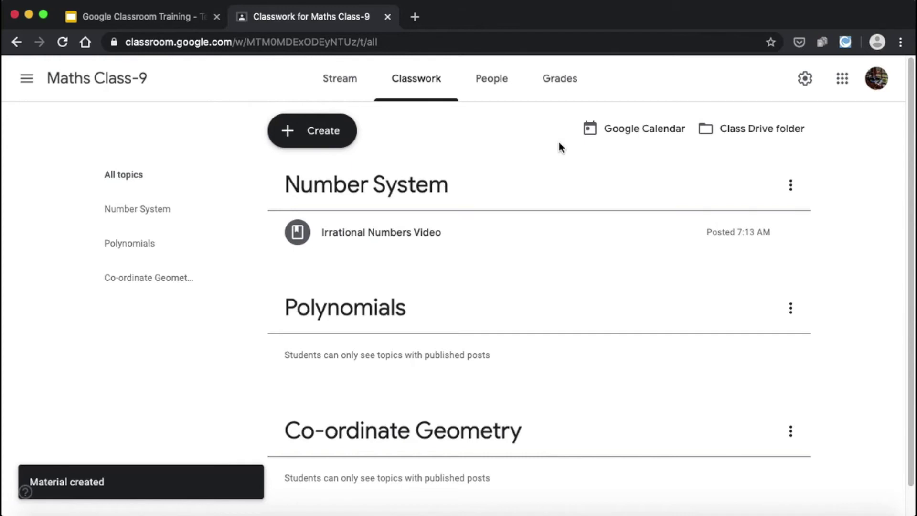
Step: Create a new material titled 'Irrational numbers notes' with description 'Read them carefully'
{"action": "left_click", "coordinate": [349, 145]}
{"action": "left_click", "coordinate": [363, 249]}
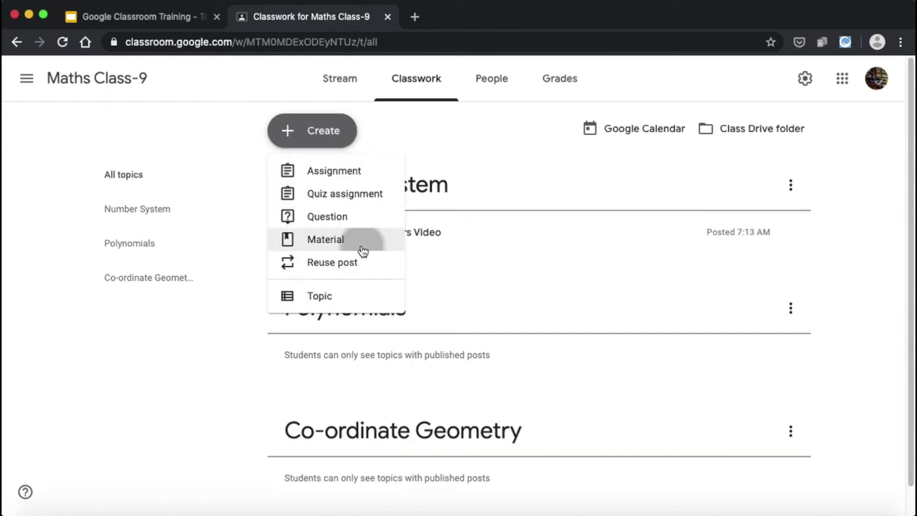
{"action": "left_click", "coordinate": [144, 146]}
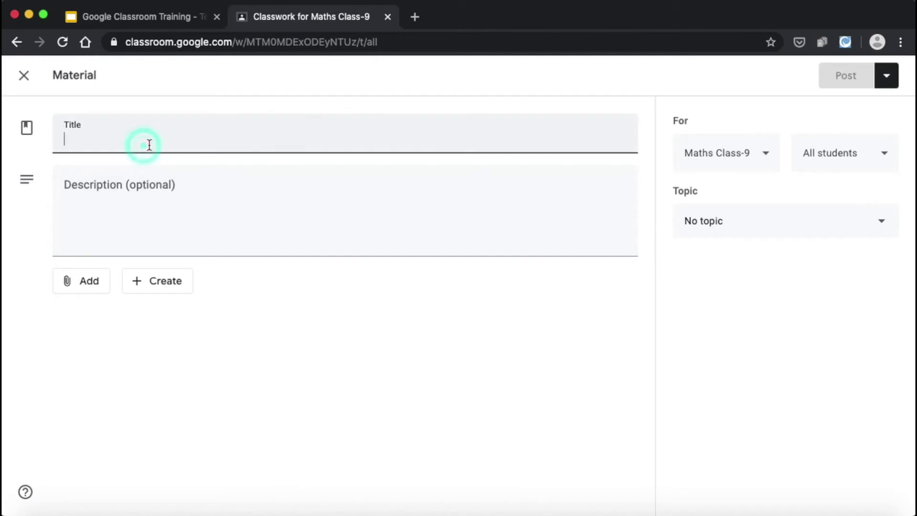
{"action": "type", "text": "Irrational numbers notes"}
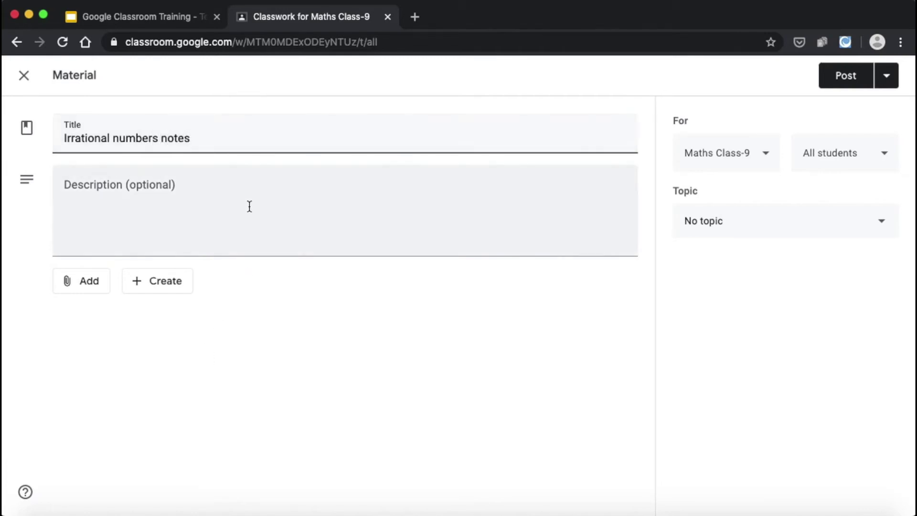
{"action": "left_click", "coordinate": [248, 205]}
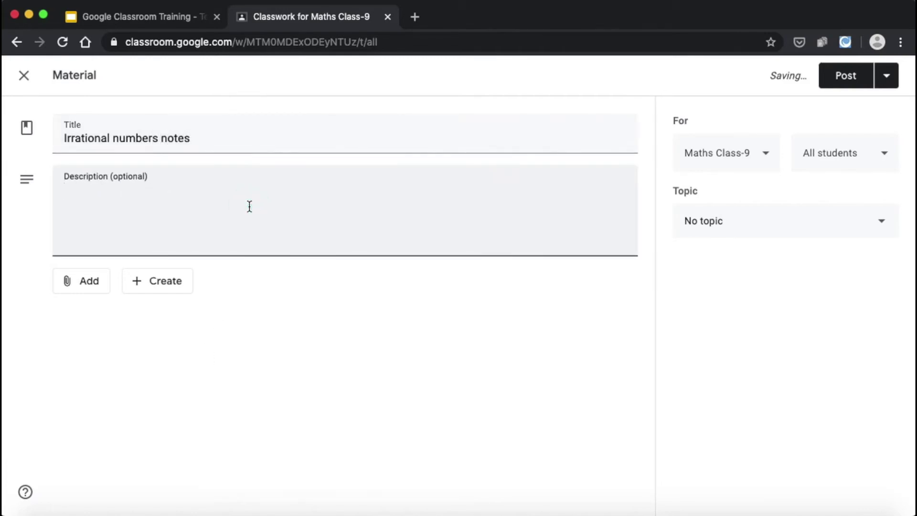
{"action": "type", "text": "Read th"}
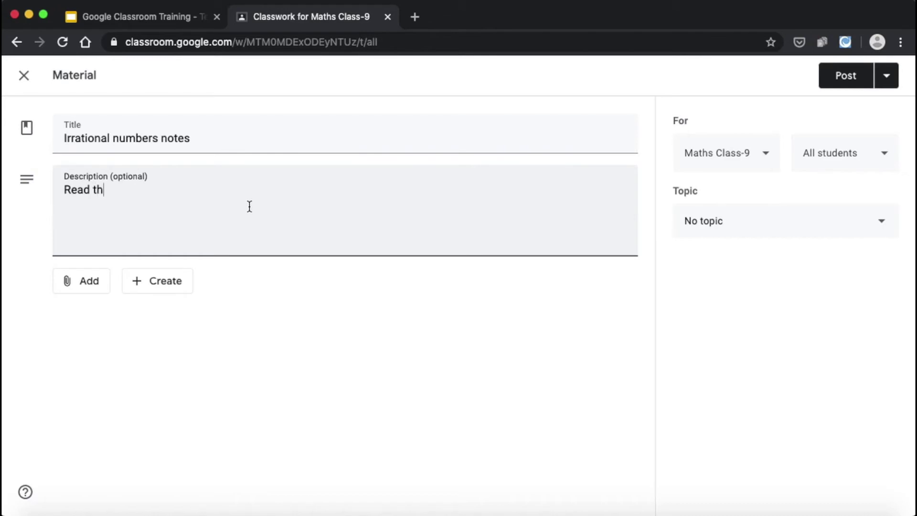
{"action": "type", "text": "em carefully"}
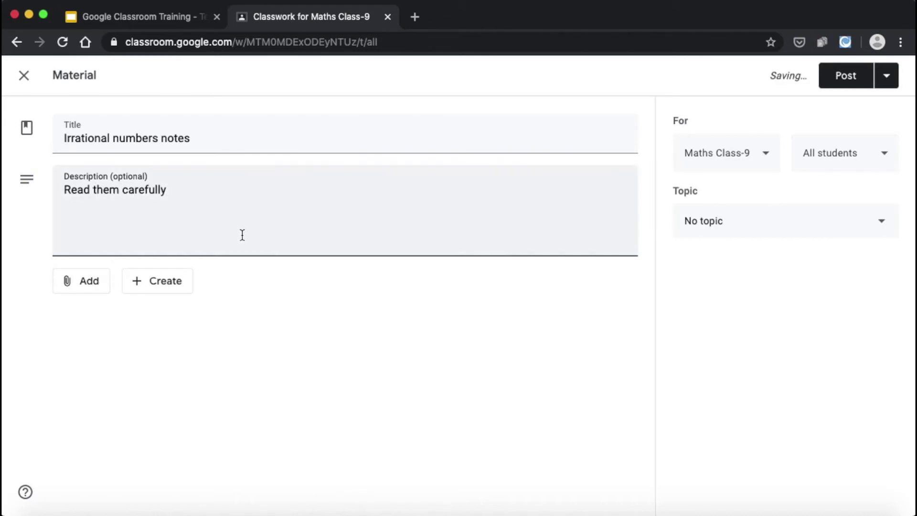
Step: Look through the Add attachment and Create file menus for the notes material
{"action": "left_click", "coordinate": [78, 286]}
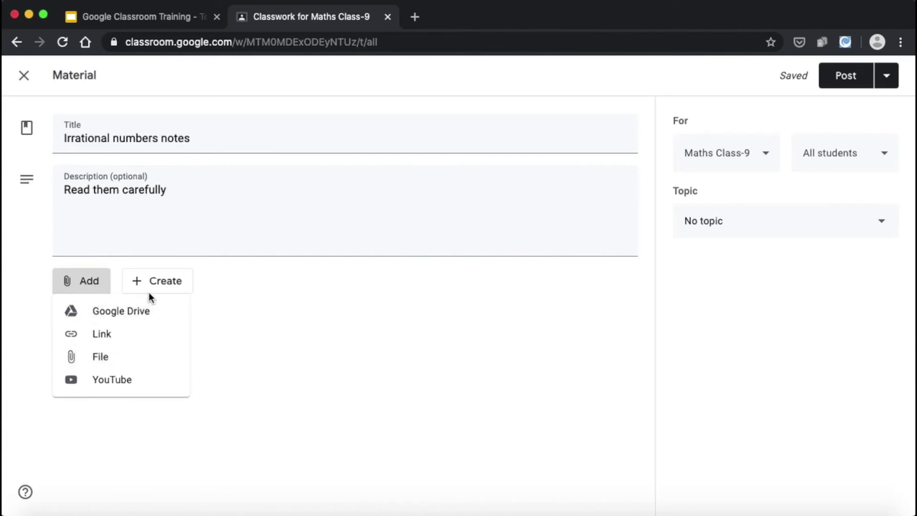
{"action": "left_click", "coordinate": [171, 290]}
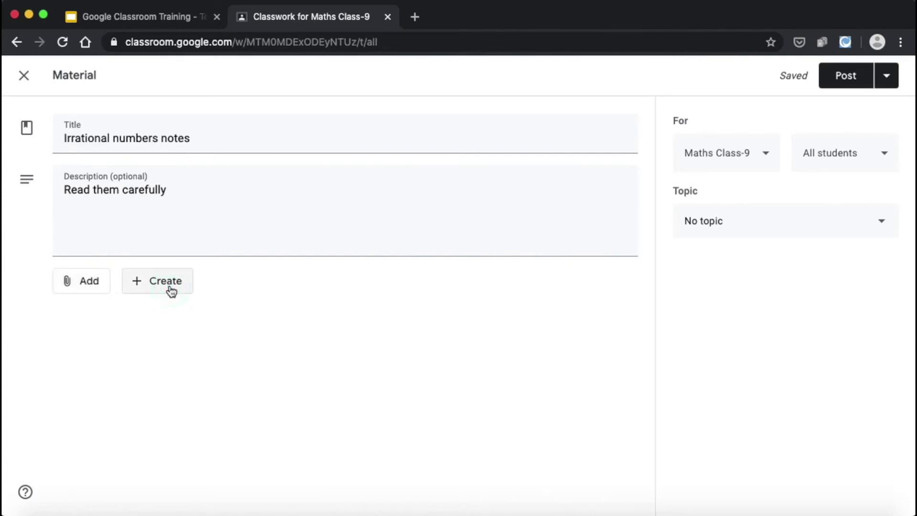
{"action": "left_click", "coordinate": [172, 291]}
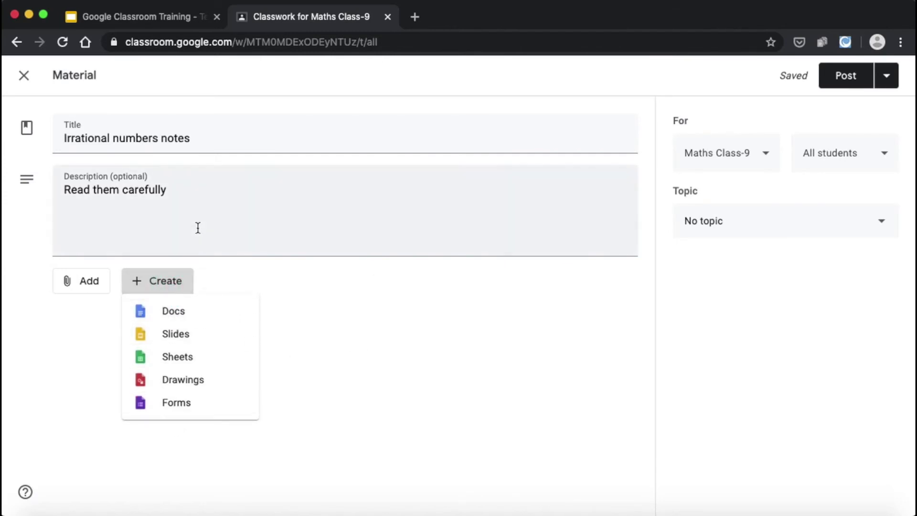
{"action": "left_click", "coordinate": [67, 279]}
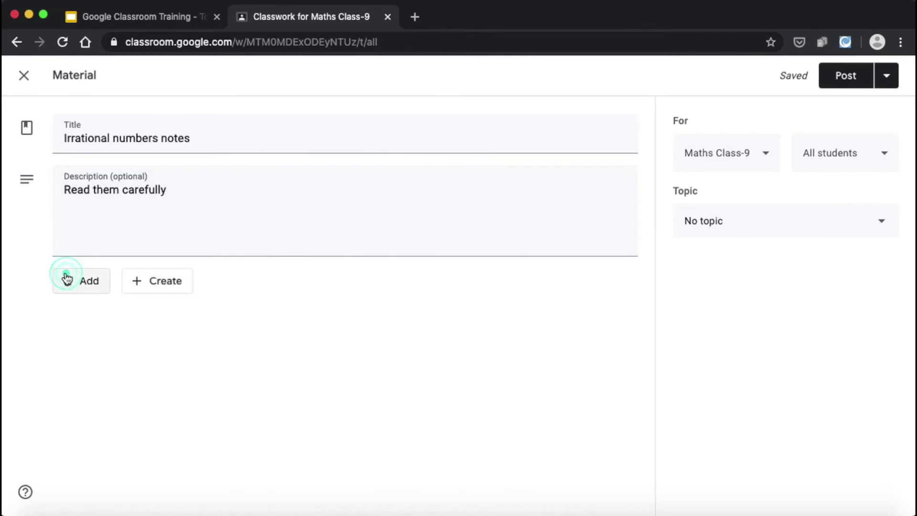
Step: Upload Irrational_Numbers.pdf from the computer and attach it to the notes material
{"action": "left_click", "coordinate": [102, 361]}
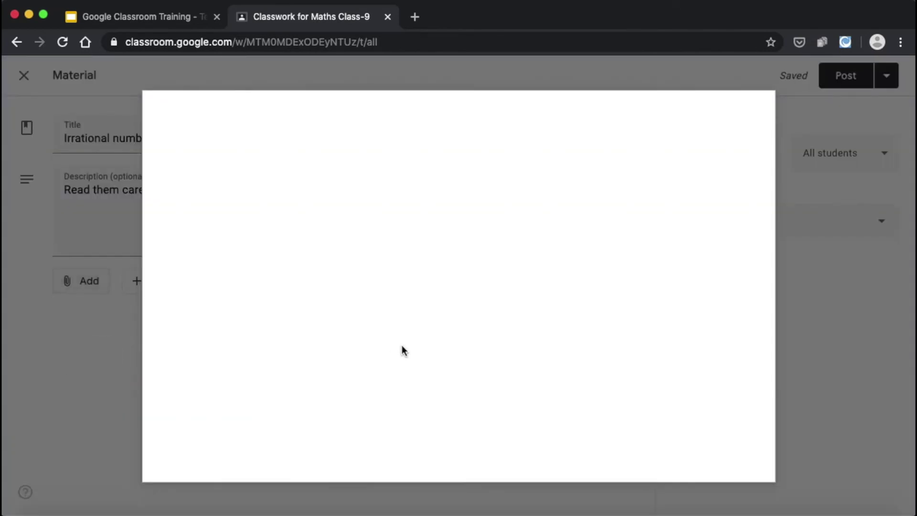
{"action": "left_click", "coordinate": [466, 303]}
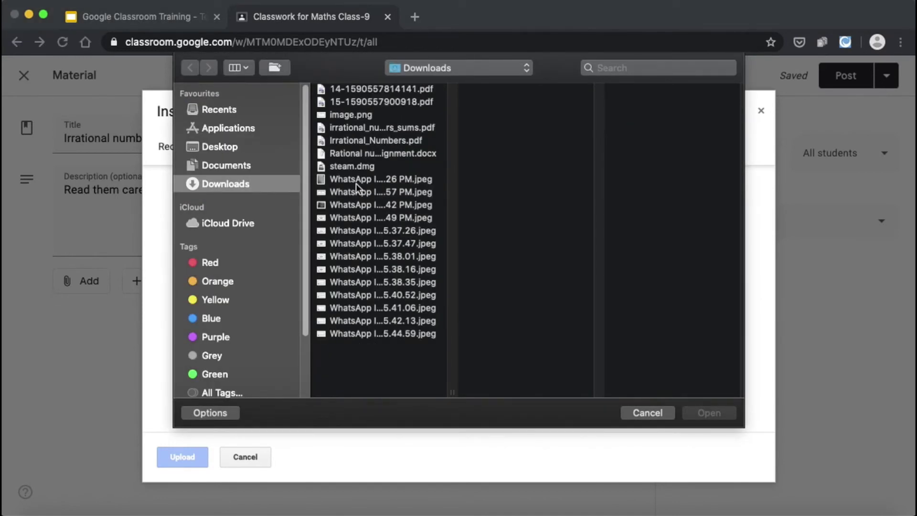
{"action": "left_click", "coordinate": [357, 128]}
{"action": "left_click", "coordinate": [359, 140]}
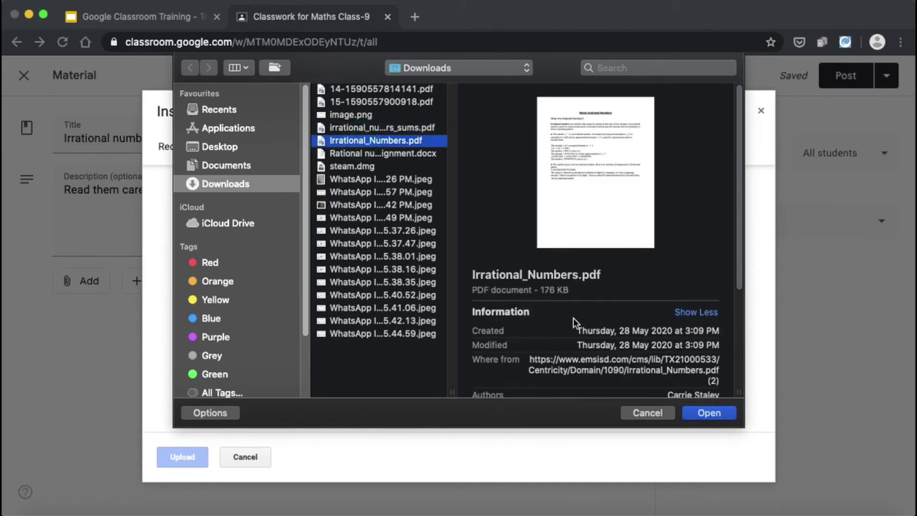
{"action": "left_click", "coordinate": [706, 413]}
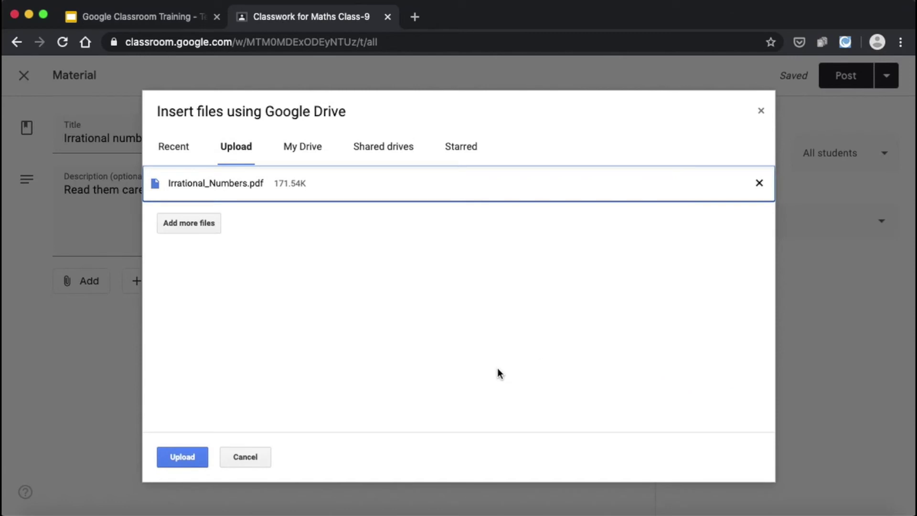
{"action": "left_click", "coordinate": [180, 456]}
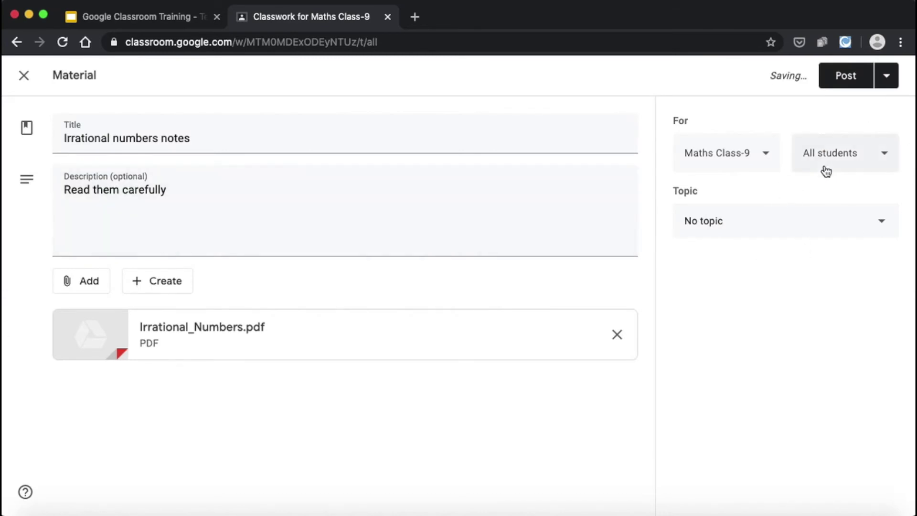
Step: Keep all students as recipients, file the notes under Number System, and post them
{"action": "left_click", "coordinate": [826, 166]}
{"action": "left_click", "coordinate": [829, 166]}
{"action": "left_click", "coordinate": [829, 166]}
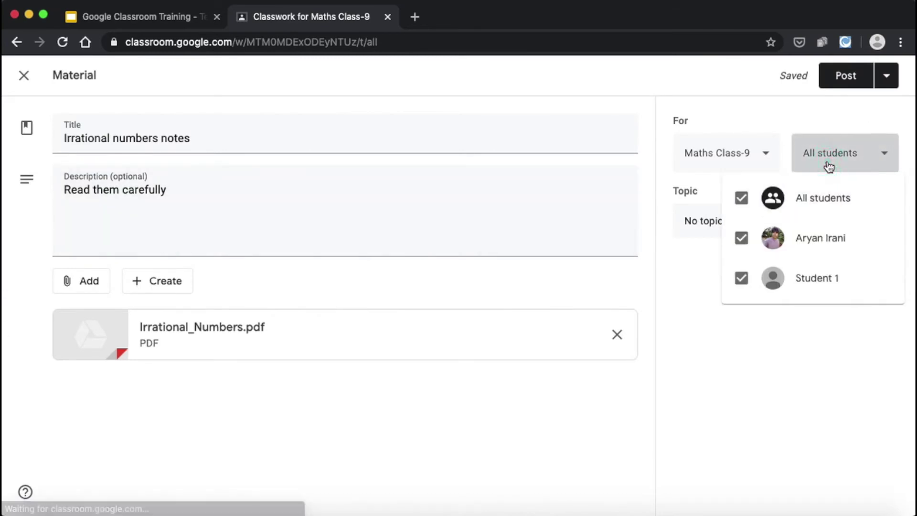
{"action": "left_click", "coordinate": [826, 167]}
{"action": "left_click", "coordinate": [716, 216]}
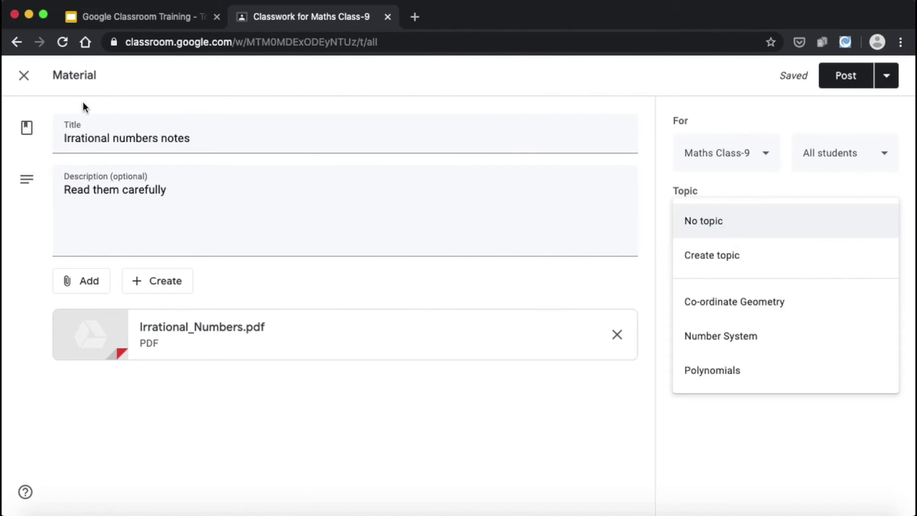
{"action": "left_click", "coordinate": [757, 337]}
{"action": "left_click", "coordinate": [897, 80]}
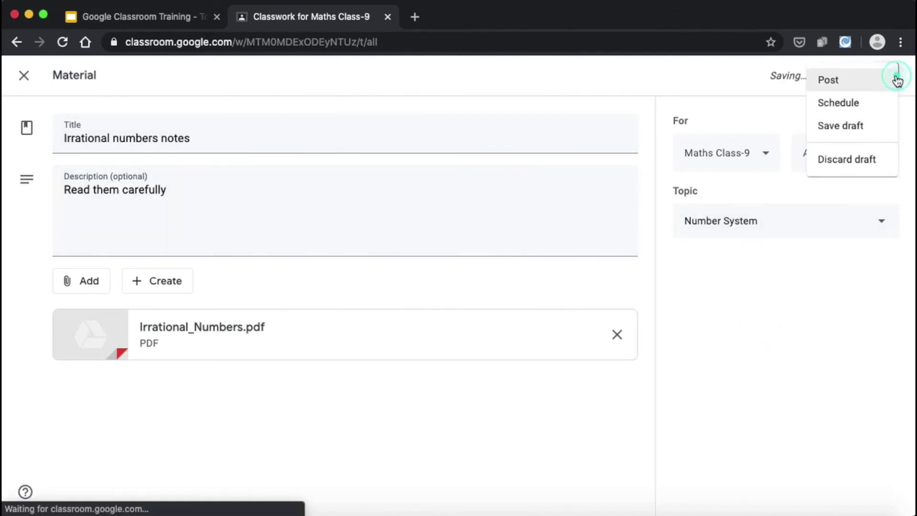
{"action": "left_click", "coordinate": [814, 77]}
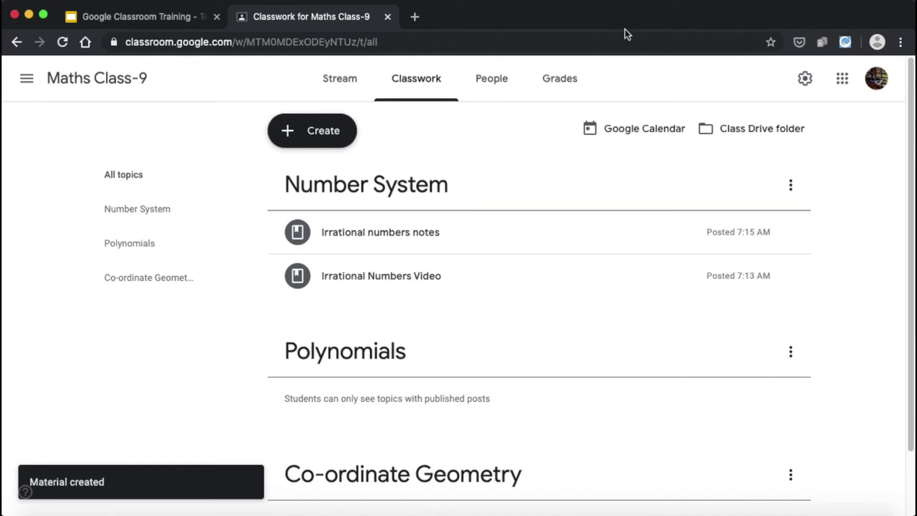
{"action": "left_click", "coordinate": [700, 33]}
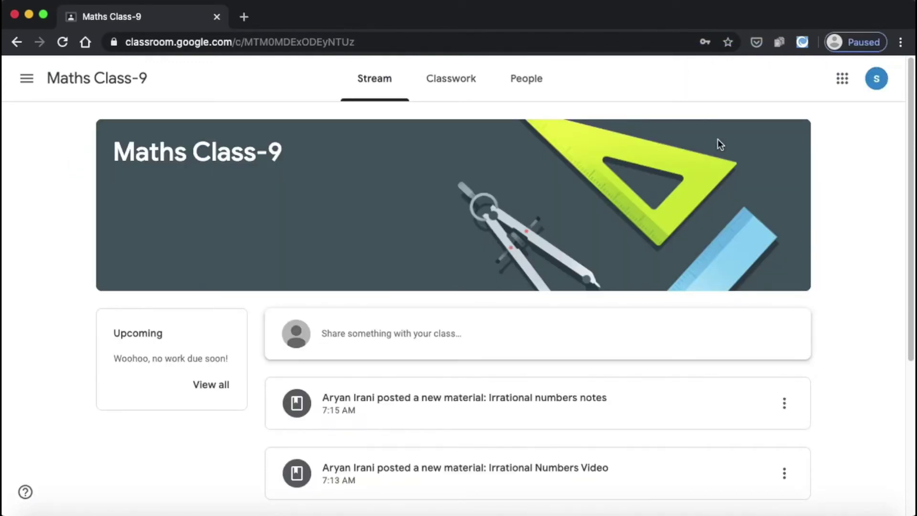
Step: Open the Irrational numbers notes post and preview its attached PDF
{"action": "scroll", "coordinate": [440, 256], "scroll_direction": "down", "scroll_amount": 3}
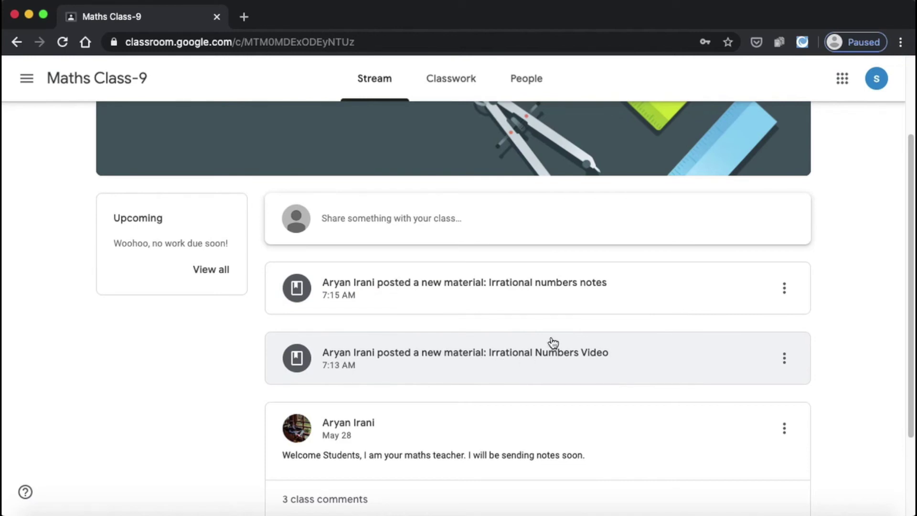
{"action": "left_click", "coordinate": [537, 298]}
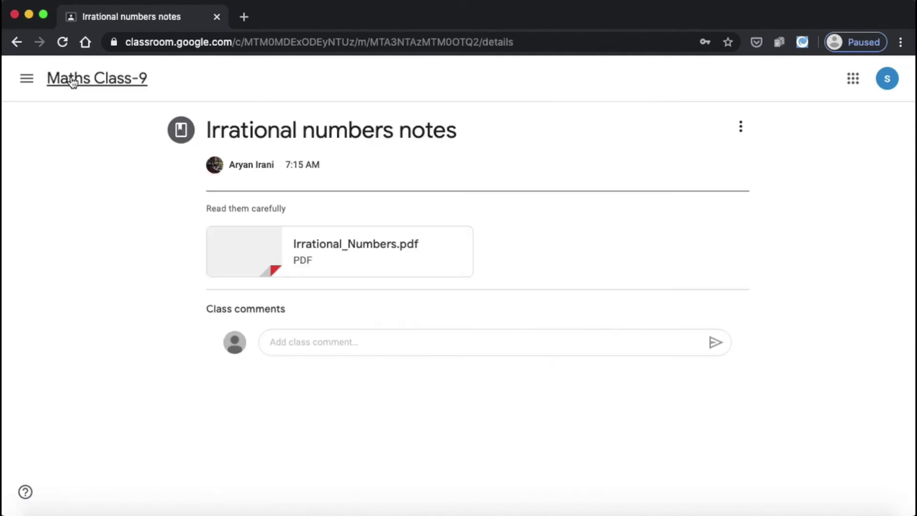
{"action": "left_click", "coordinate": [329, 252]}
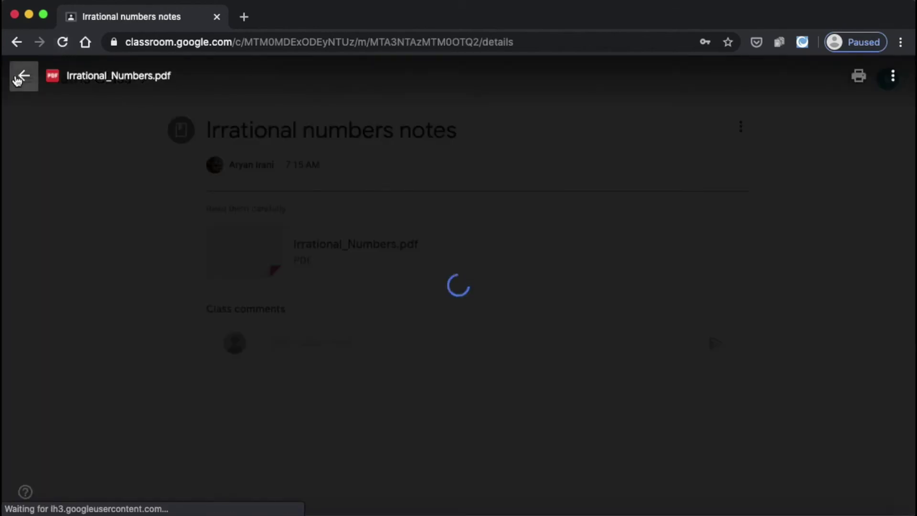
{"action": "left_click", "coordinate": [22, 77]}
Step: Go back through Classes to the Maths Class-9 Classwork page
{"action": "left_click", "coordinate": [24, 77]}
{"action": "left_click", "coordinate": [69, 78]}
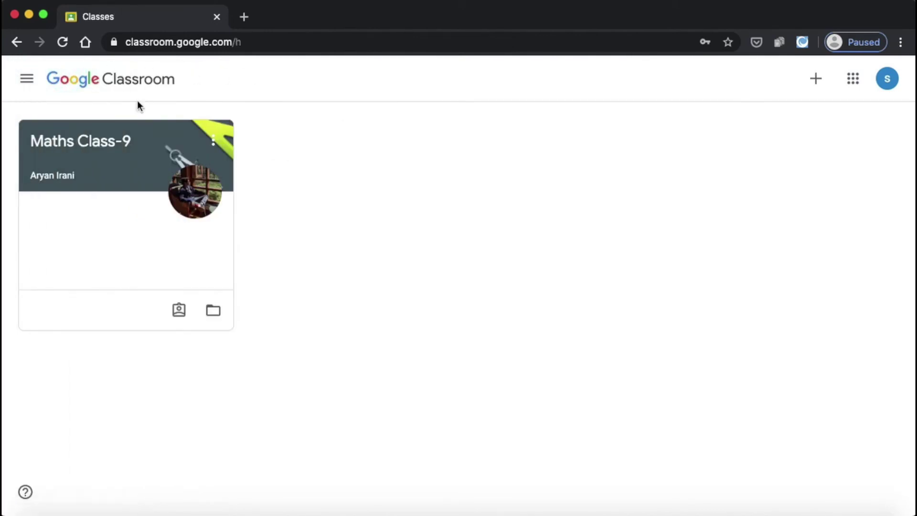
{"action": "left_click", "coordinate": [133, 144]}
{"action": "left_click", "coordinate": [473, 81]}
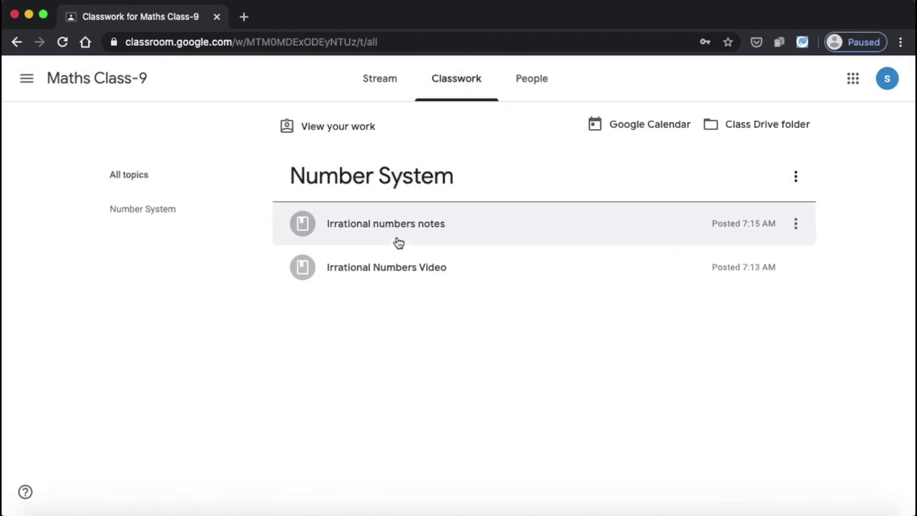
Step: View the Irrational_Numbers.pdf notes from the expanded notes item
{"action": "left_click", "coordinate": [402, 231]}
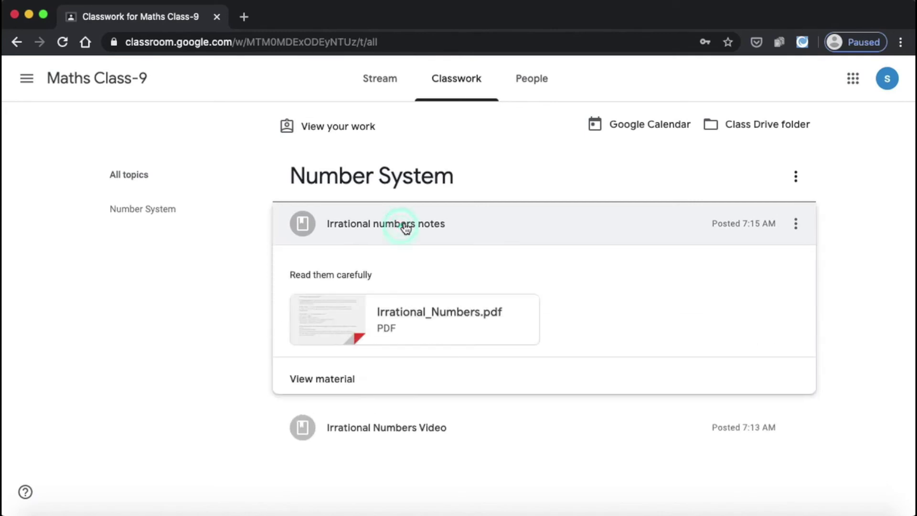
{"action": "left_click", "coordinate": [417, 309]}
{"action": "scroll", "coordinate": [793, 123], "scroll_direction": "down", "scroll_amount": 10}
{"action": "scroll", "coordinate": [473, 142], "scroll_direction": "up", "scroll_amount": 10}
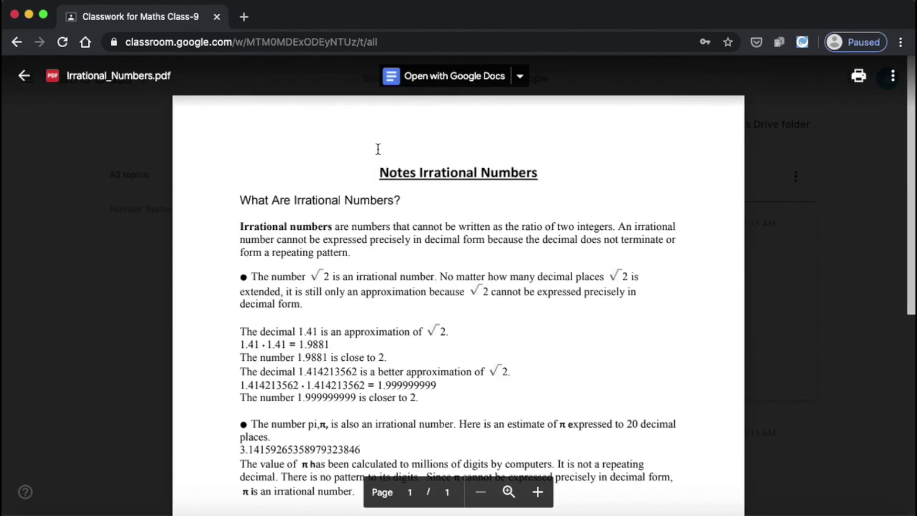
{"action": "left_click", "coordinate": [22, 75]}
Step: Play the YouTube video in the Irrational Numbers Video item, then return to the class stream
{"action": "left_click", "coordinate": [423, 449]}
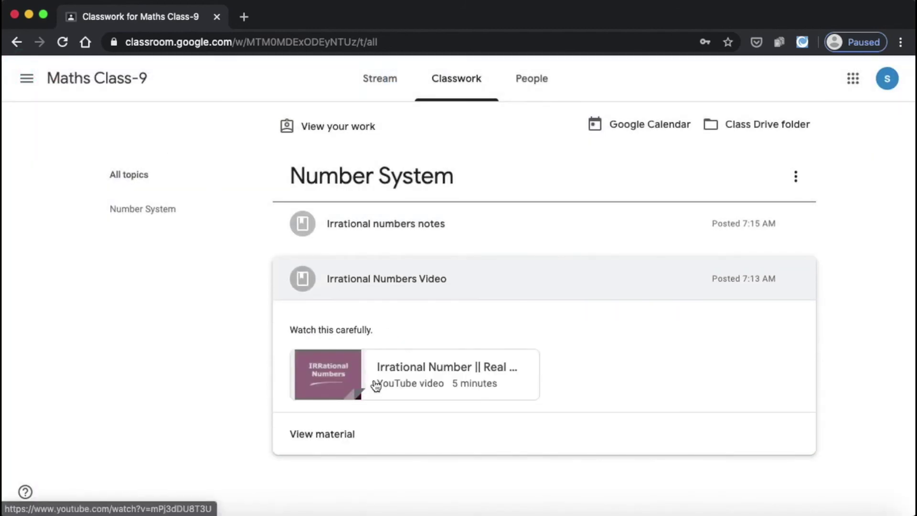
{"action": "left_click", "coordinate": [374, 383]}
{"action": "left_click", "coordinate": [468, 298]}
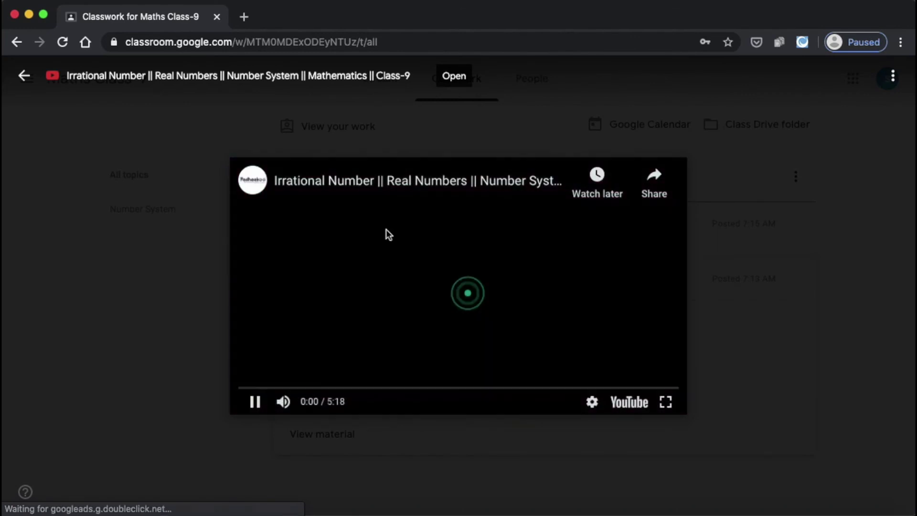
{"action": "left_click", "coordinate": [25, 75]}
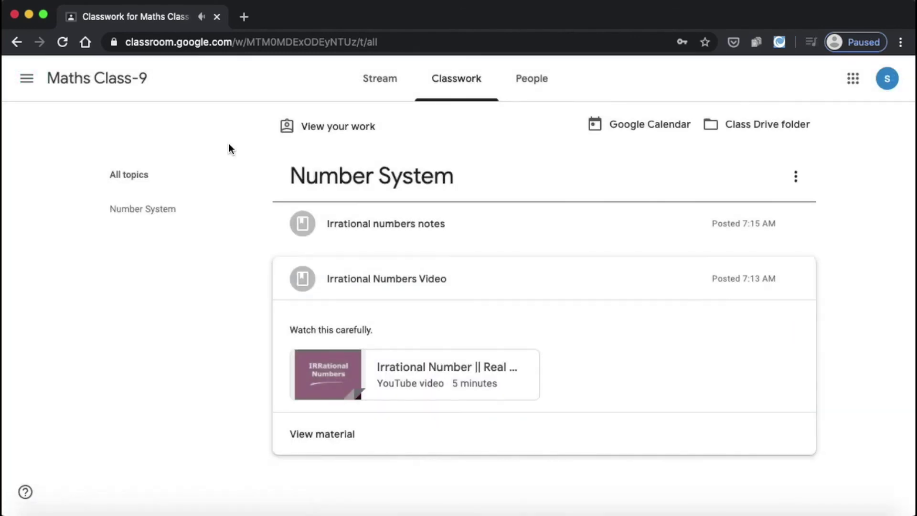
{"action": "left_click", "coordinate": [85, 88]}
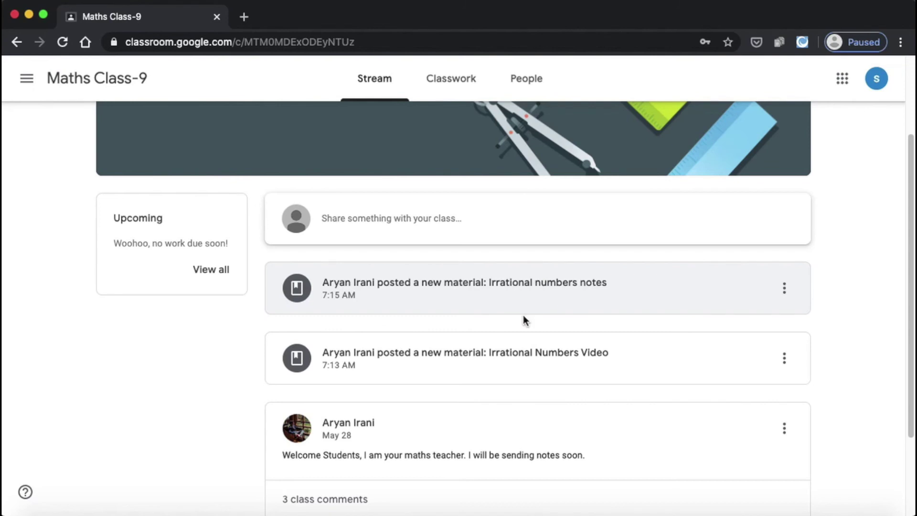
Step: Post the class comment 'Thank you teacher for the notes. When will you give practice sums' on the notes
{"action": "left_click", "coordinate": [532, 271]}
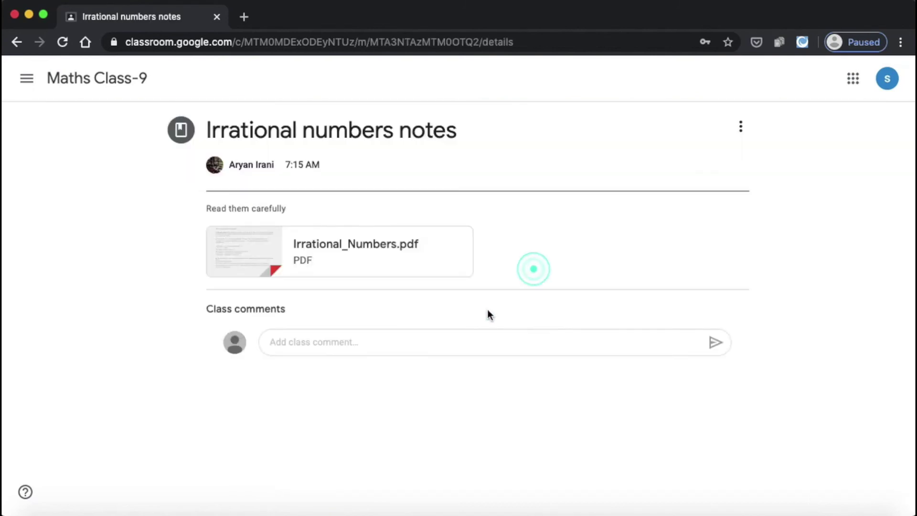
{"action": "left_click", "coordinate": [378, 334]}
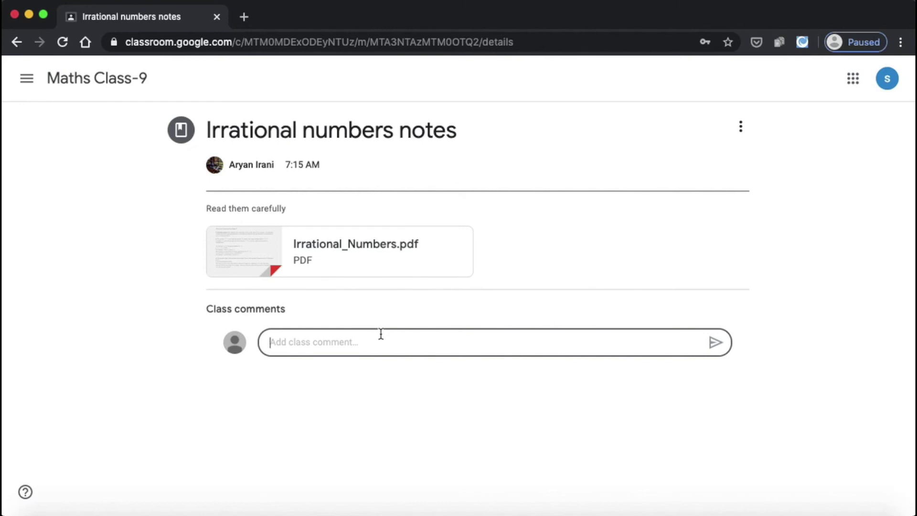
{"action": "type", "text": "Thank you teacher for the notes."}
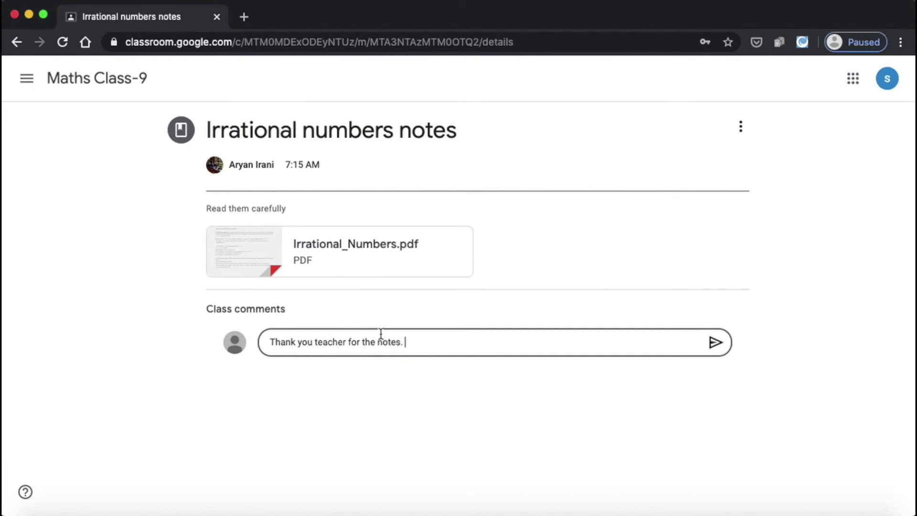
{"action": "type", "text": "When will you give pra"}
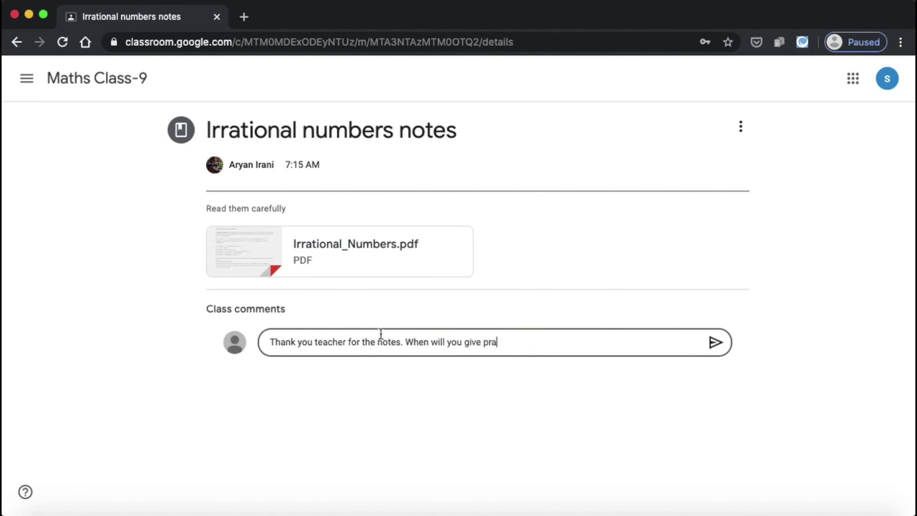
{"action": "type", "text": "sums."}
{"action": "left_click", "coordinate": [717, 341]}
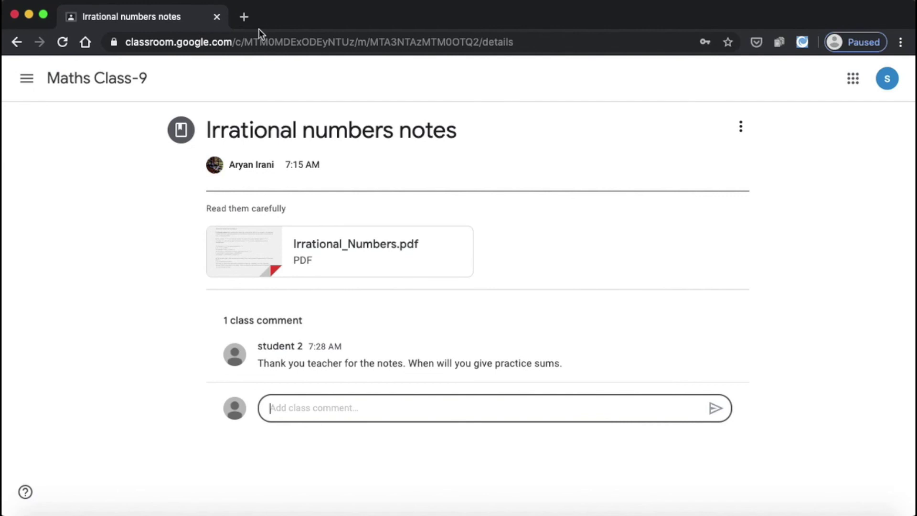
{"action": "left_click", "coordinate": [686, 1]}
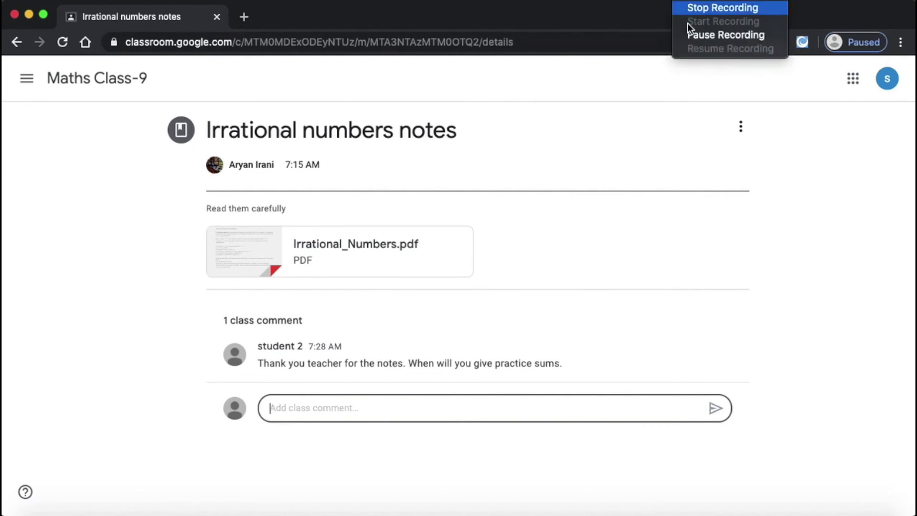
{"action": "left_click", "coordinate": [689, 30]}
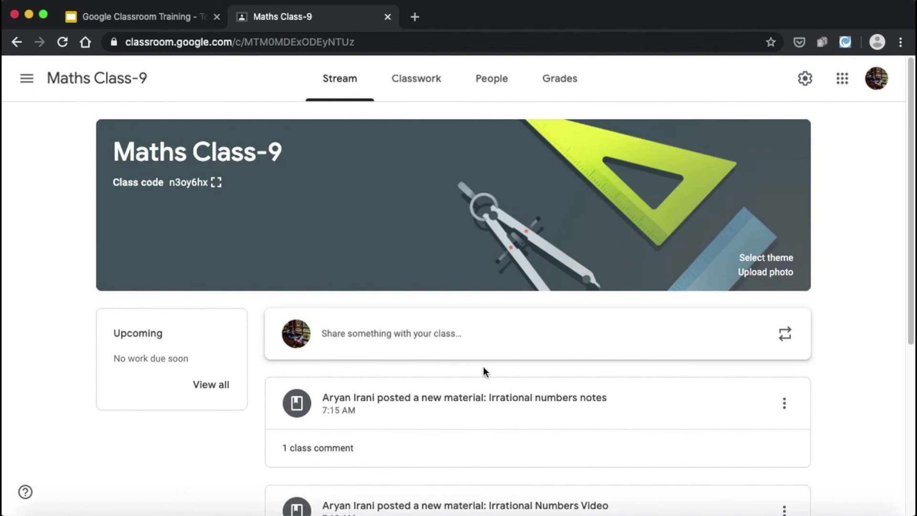
Step: Reply 'I will send them soon' in the notes post's class comments
{"action": "scroll", "coordinate": [434, 372], "scroll_direction": "down", "scroll_amount": 5}
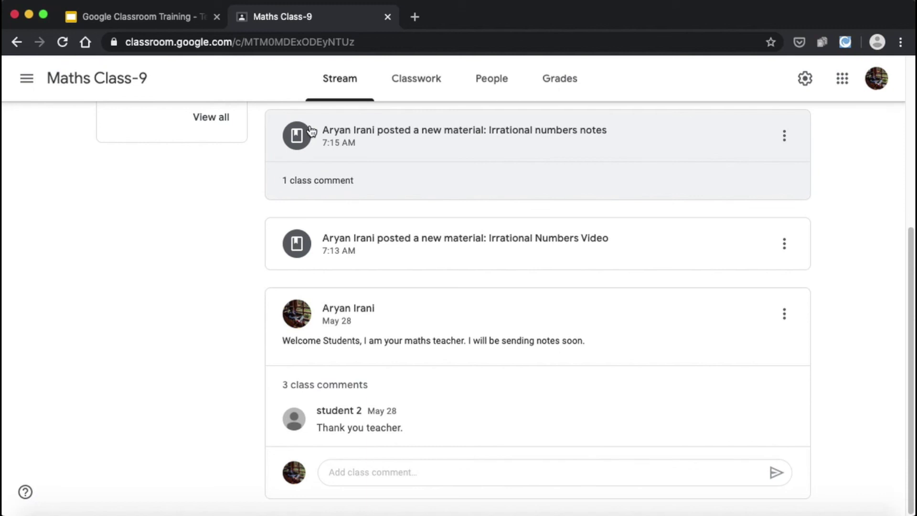
{"action": "left_click", "coordinate": [325, 180]}
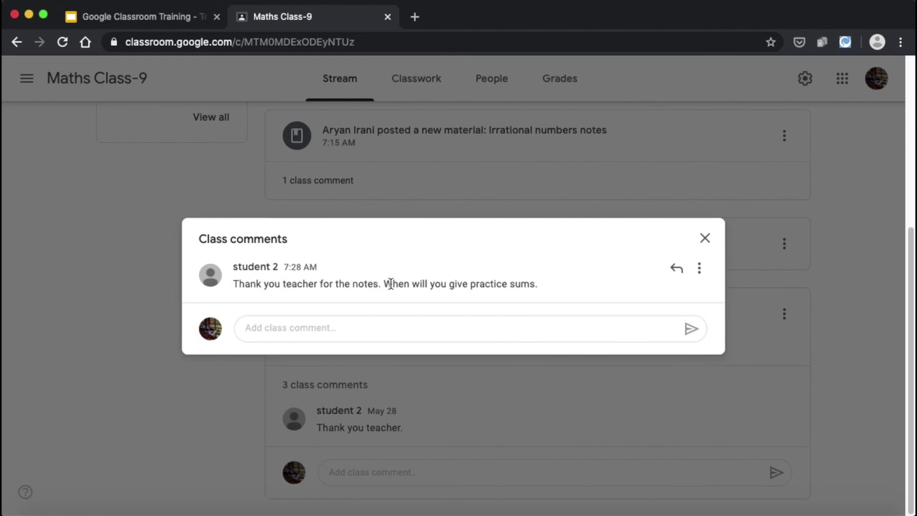
{"action": "left_click", "coordinate": [492, 333]}
{"action": "type", "text": "I will send"}
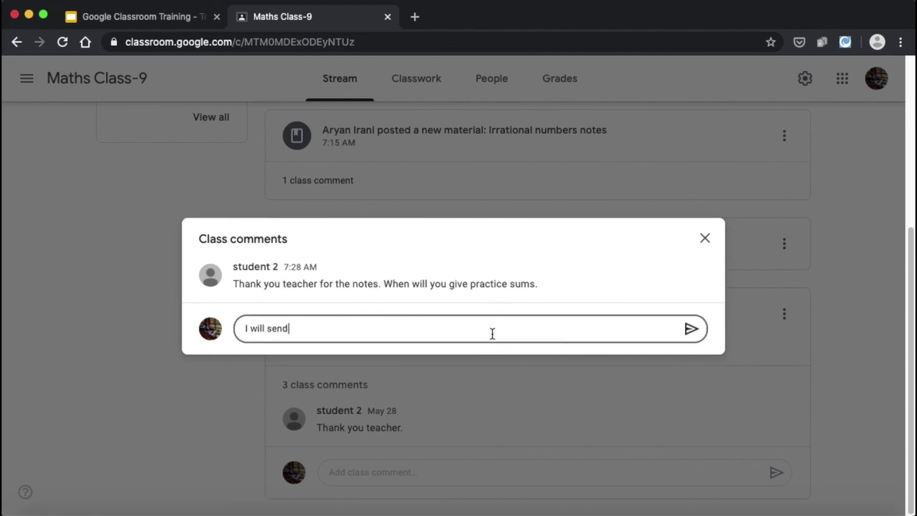
{"action": "type", "text": " them soon"}
{"action": "left_click", "coordinate": [688, 329]}
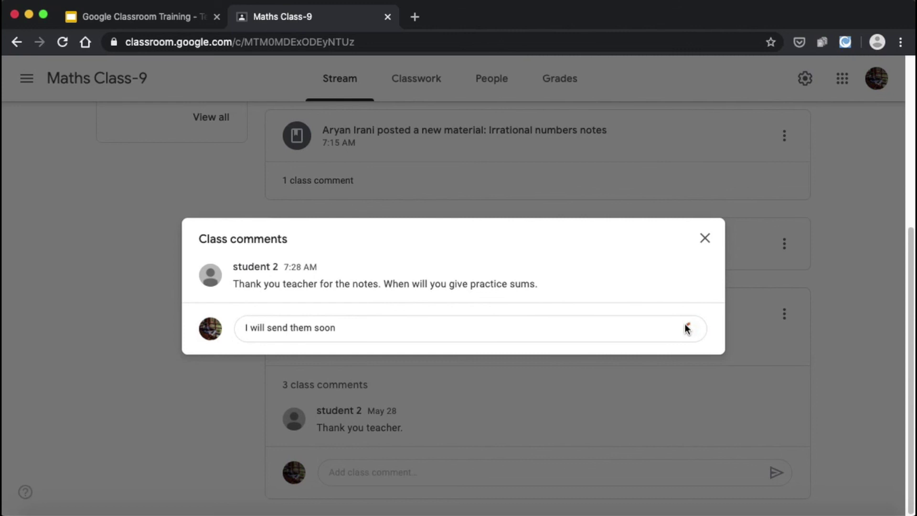
{"action": "left_click", "coordinate": [702, 225]}
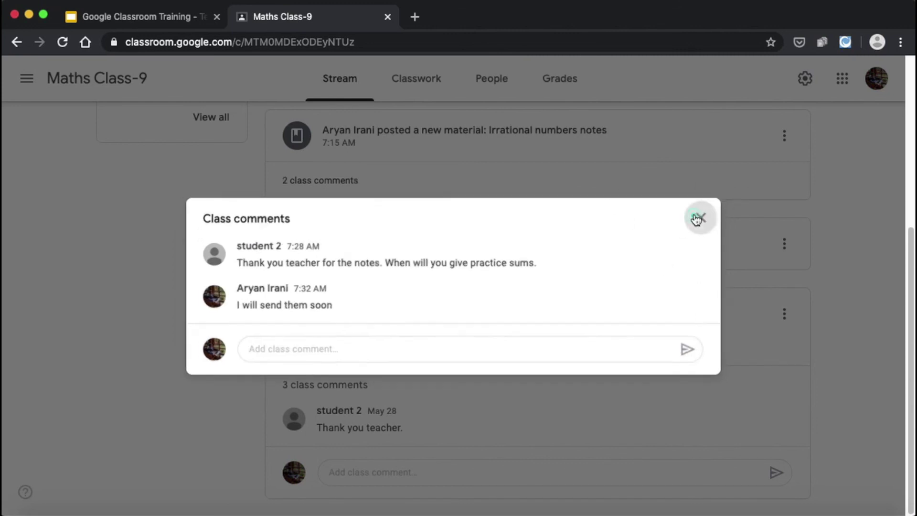
{"action": "left_click", "coordinate": [122, 16]}
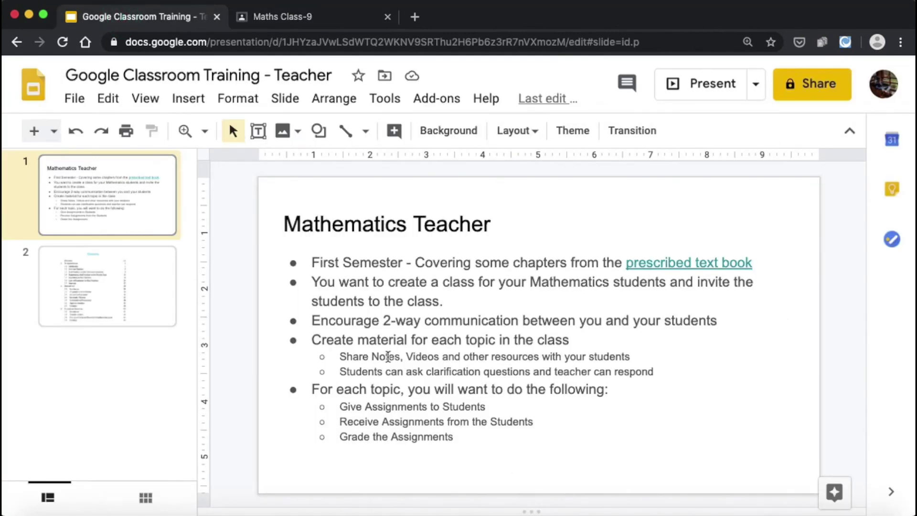